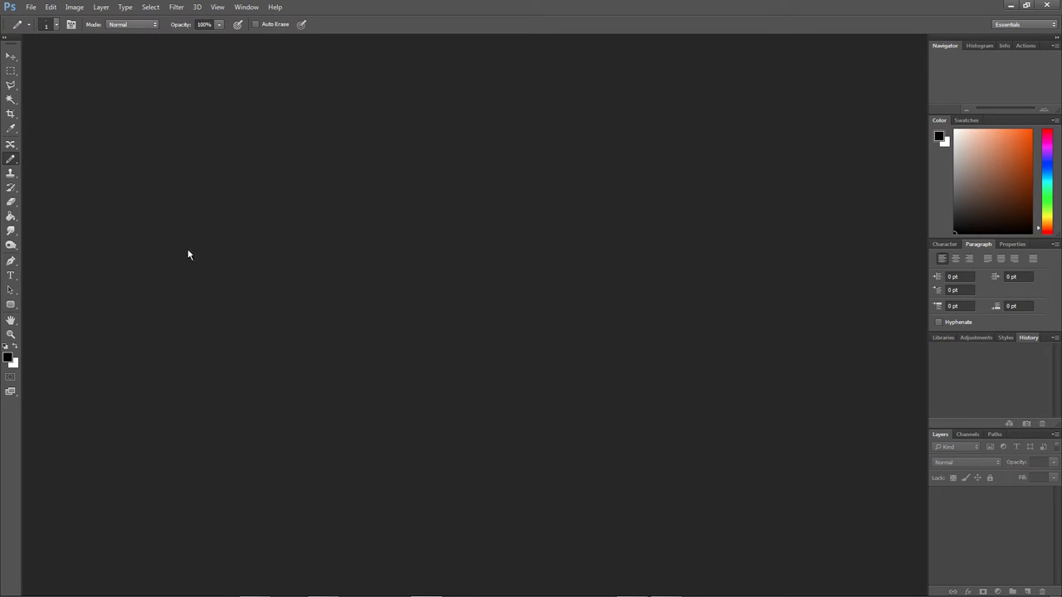
# Create a new 64 × 64 pixel RGB document at 72 pixels/inch with a transparent background.
pyautogui.click(31, 7)
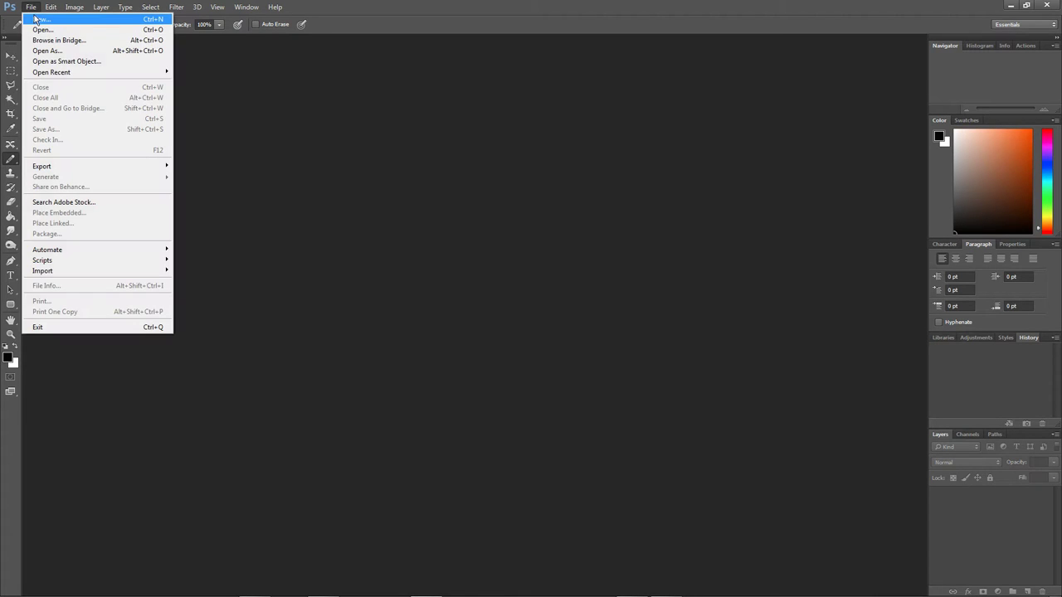
pyautogui.click(39, 19)
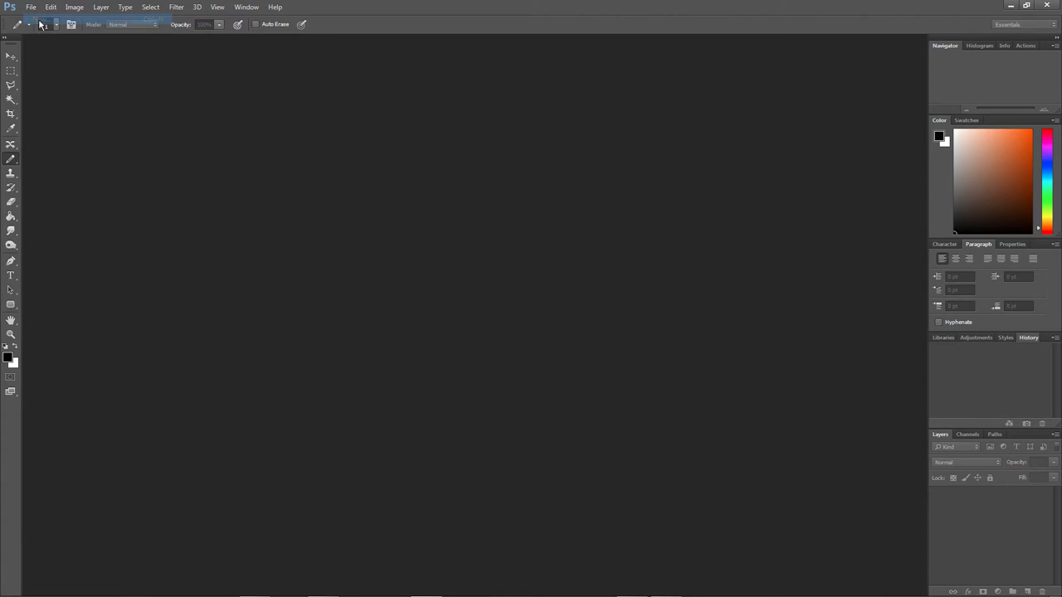
pyautogui.click(473, 346)
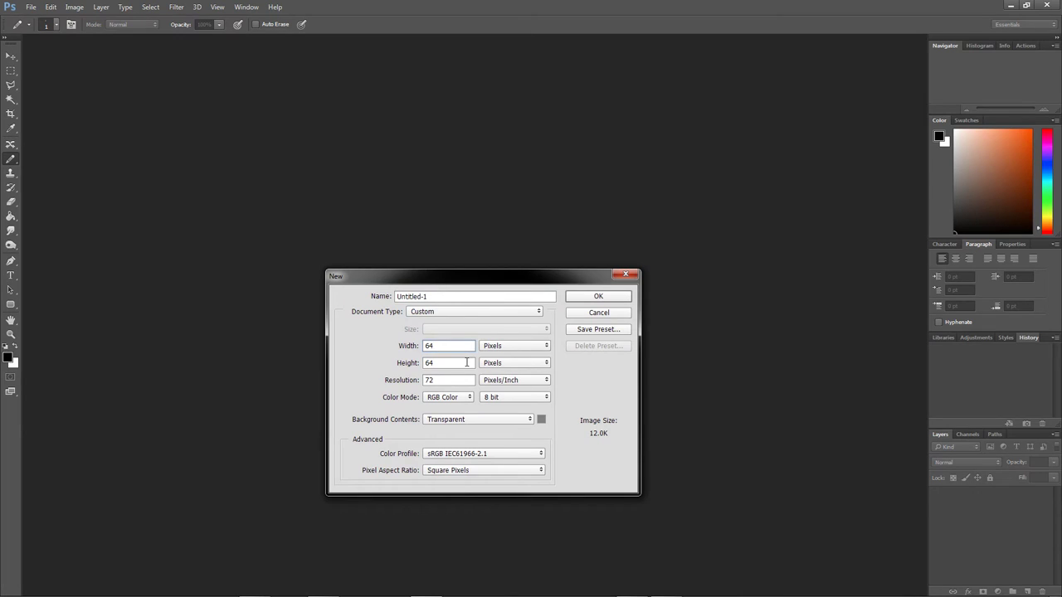
pyautogui.click(467, 363)
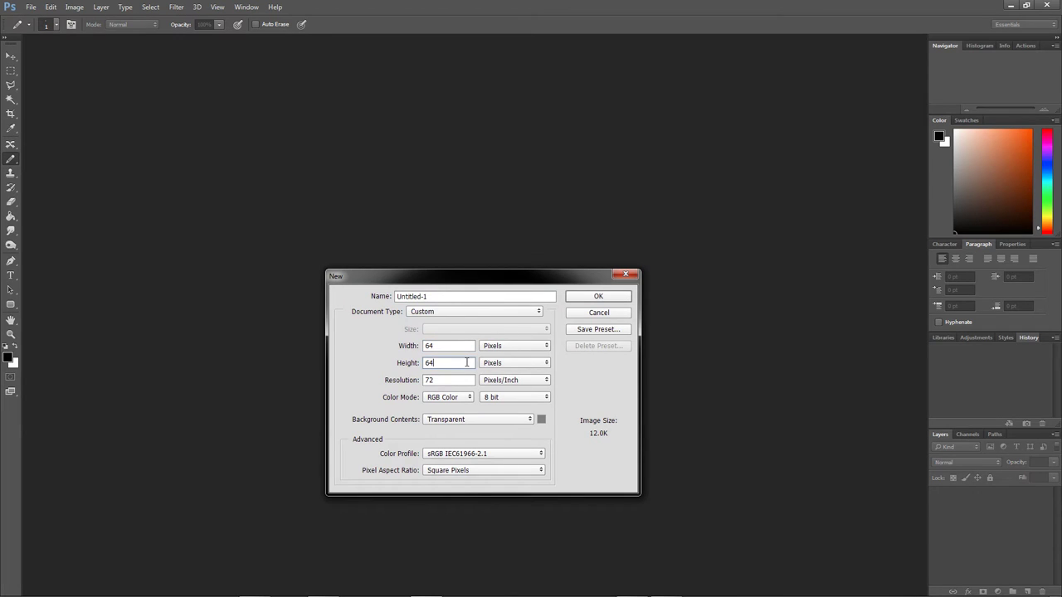
pyautogui.click(608, 297)
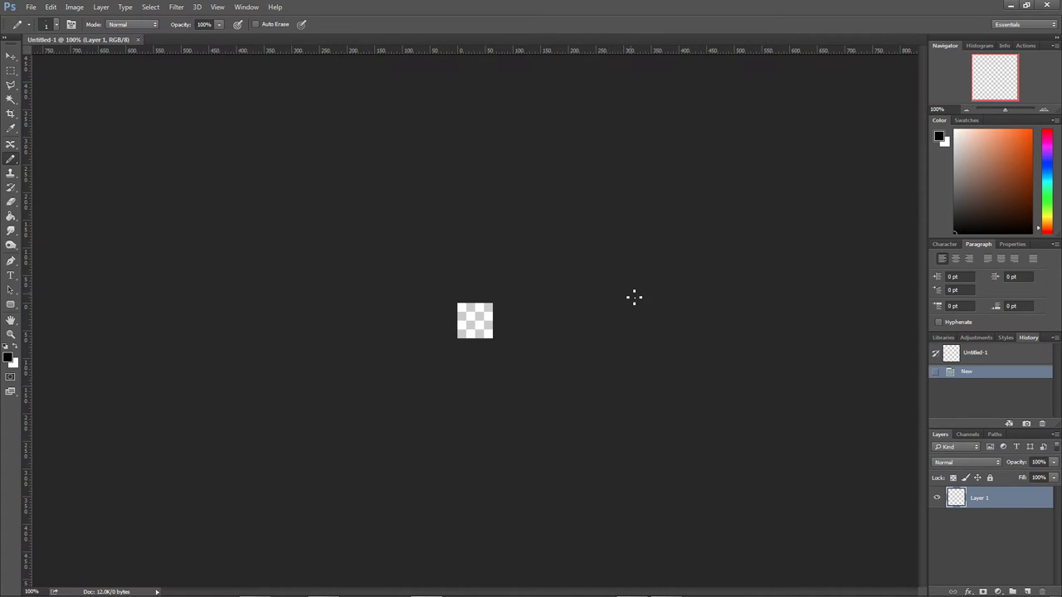
# Open three additional windows of the document and arrange all four in a two-by-two grid.
pyautogui.hotkey('ctrl', 'n')
pyautogui.hotkey('ctrl', 'n')
pyautogui.hotkey('ctrl', 'n')
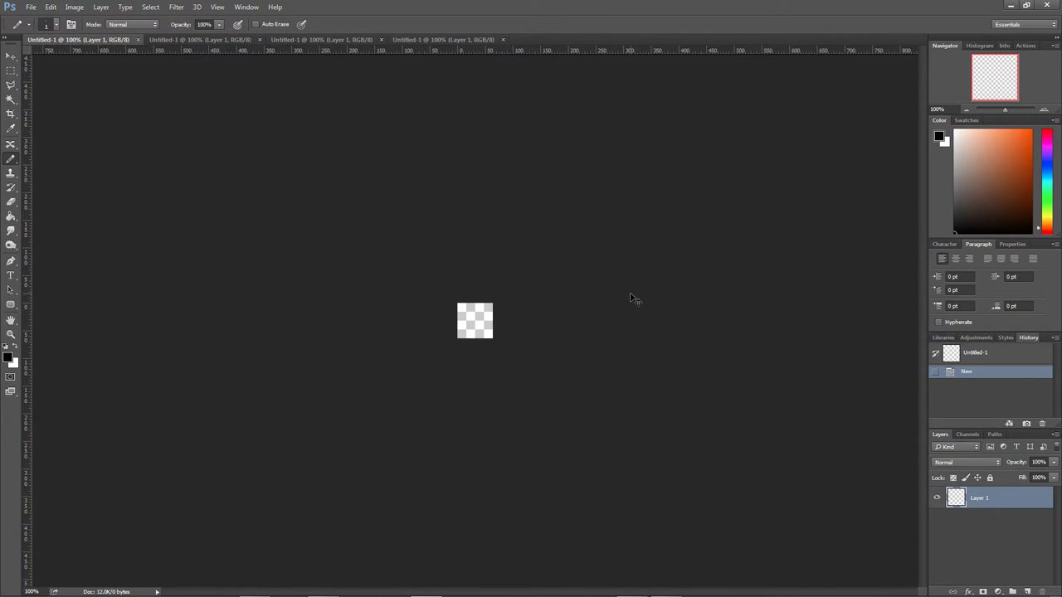
pyautogui.hotkey('ctrl', '4')
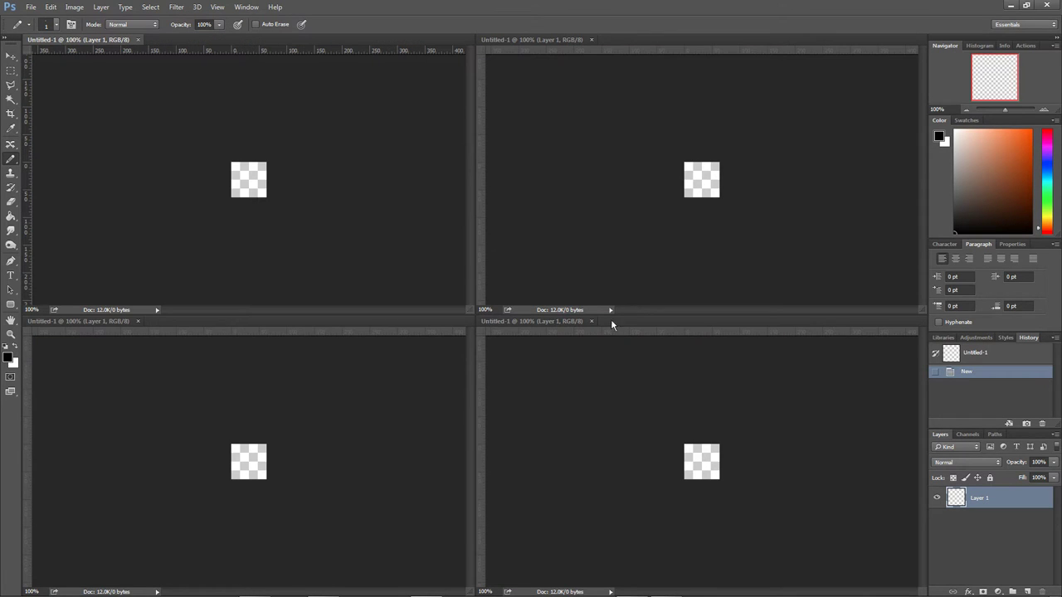
# Zoom the upper-left document view to 200% and the upper-right view to 800%.
pyautogui.click(1043, 111)
pyautogui.click(661, 47)
pyautogui.click(1043, 111)
pyautogui.click(1043, 111)
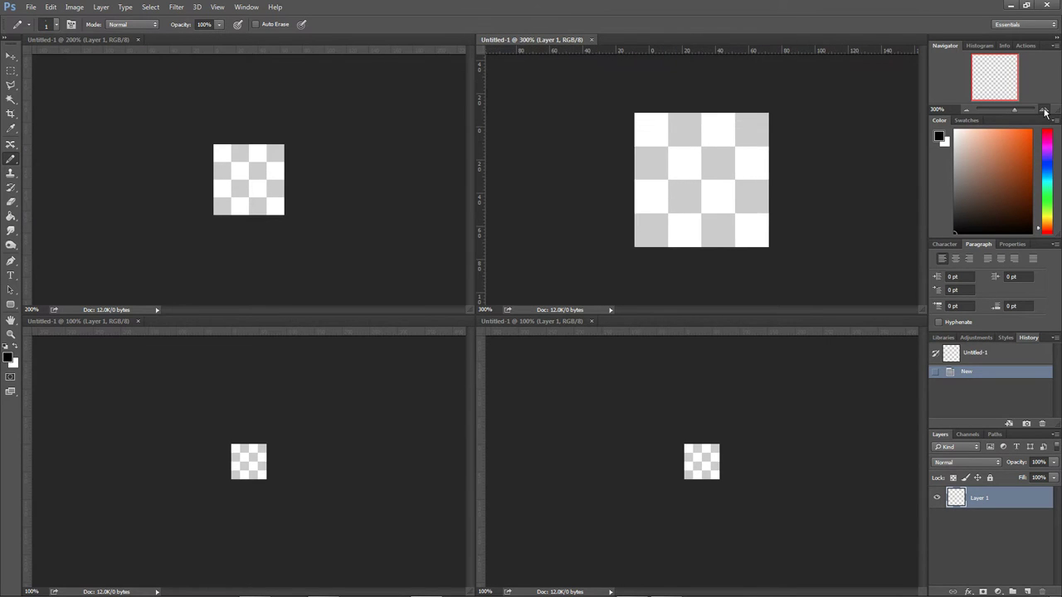
pyautogui.click(1044, 112)
pyautogui.click(1044, 111)
pyautogui.click(1044, 111)
pyautogui.click(1044, 111)
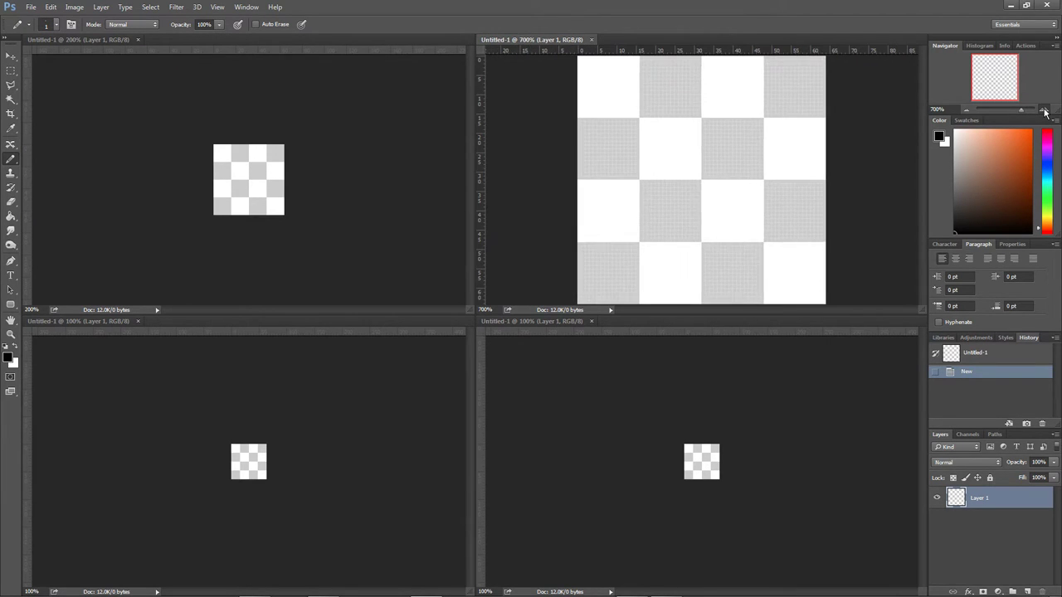
# Zoom the lower-right view to 400%, enlarge the 800% view to show the whole canvas, and make it active.
pyautogui.hotkey('ctrl', 'Tab')
pyautogui.click(1044, 111)
pyautogui.click(1044, 111)
pyautogui.click(1044, 111)
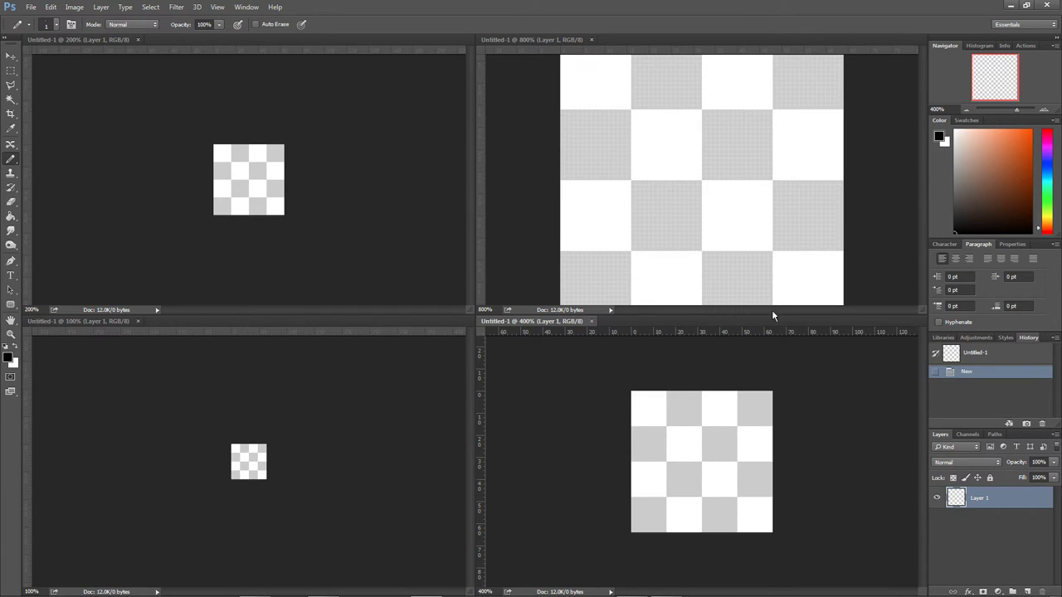
pyautogui.moveTo(773, 315); pyautogui.dragTo(759, 384)
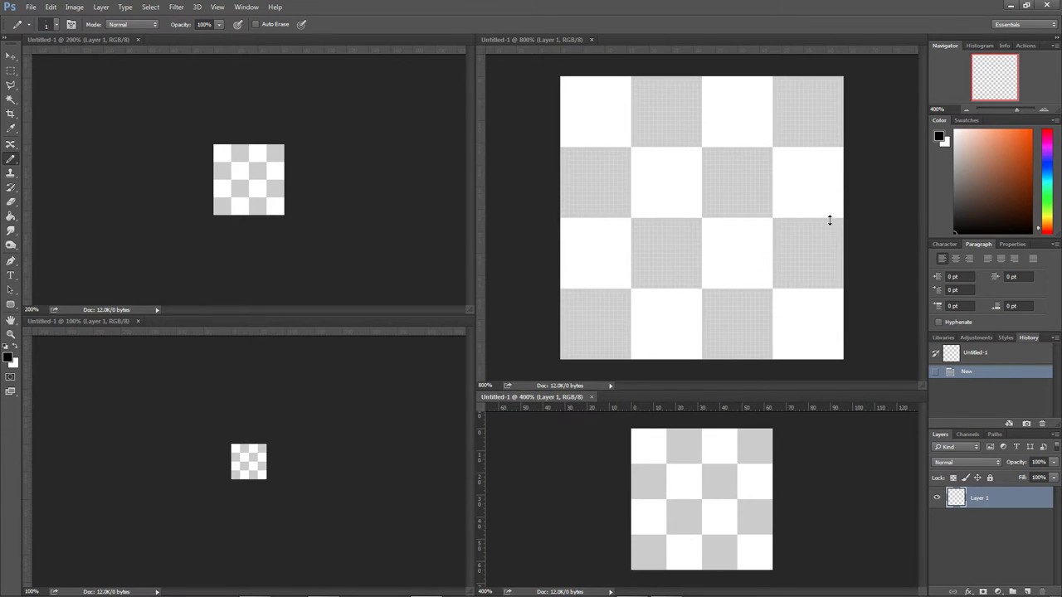
pyautogui.click(574, 41)
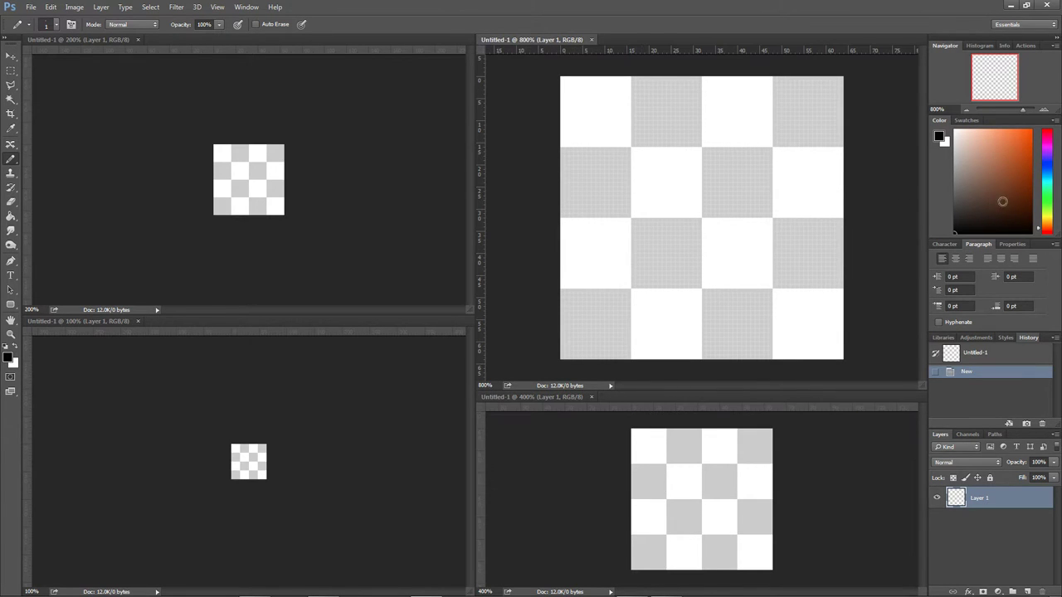
# Choose a dark reddish brown foreground color and fill the whole canvas with the Paint Bucket.
pyautogui.click(1006, 201)
pyautogui.moveTo(1006, 199); pyautogui.dragTo(1006, 194)
pyautogui.click(11, 216)
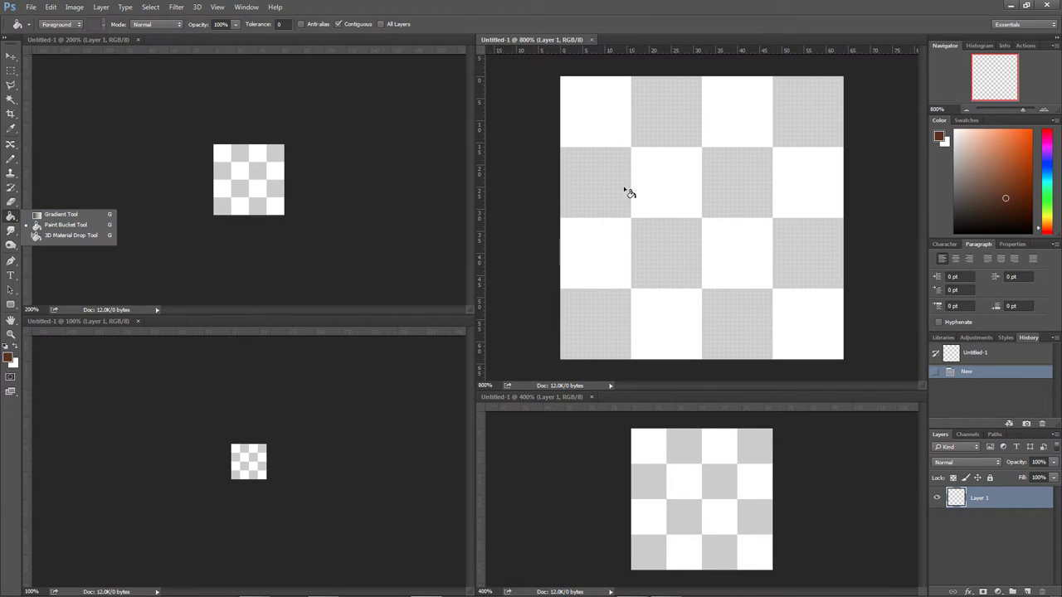
pyautogui.click(679, 171)
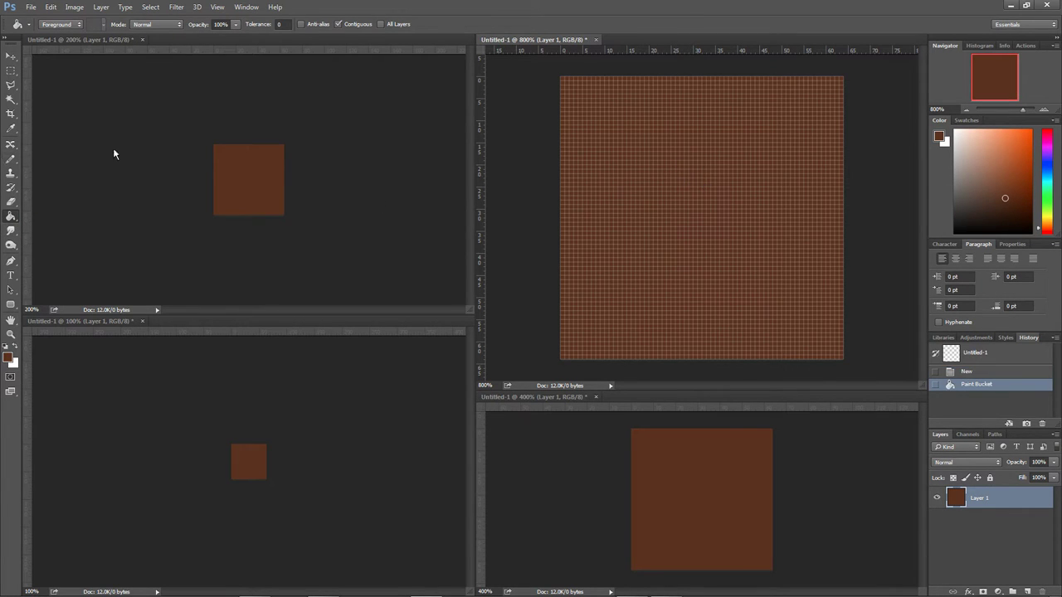
# Prepare a black 1-pixel Pencil at 10% opacity and add a new layer above the brown fill.
pyautogui.press('d')
pyautogui.click(9, 161)
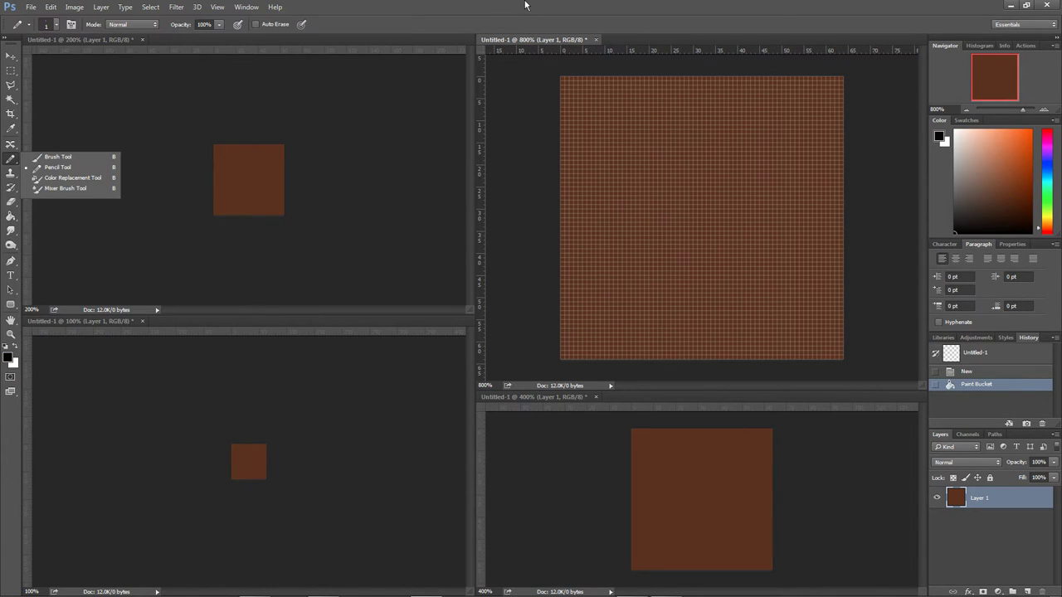
pyautogui.click(625, 4)
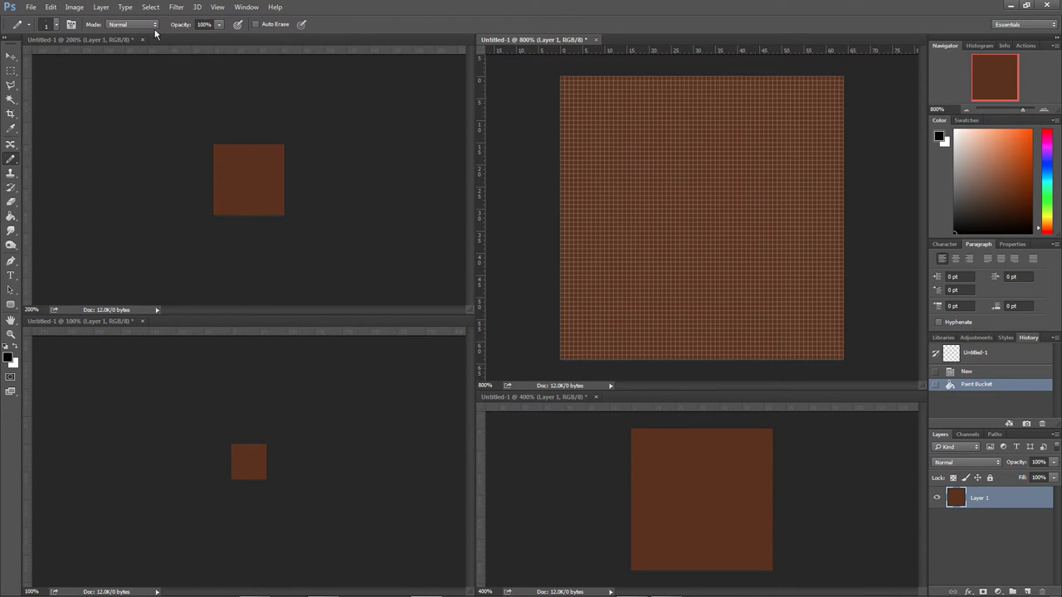
pyautogui.click(208, 25)
pyautogui.press('Return')
pyautogui.click(1026, 590)
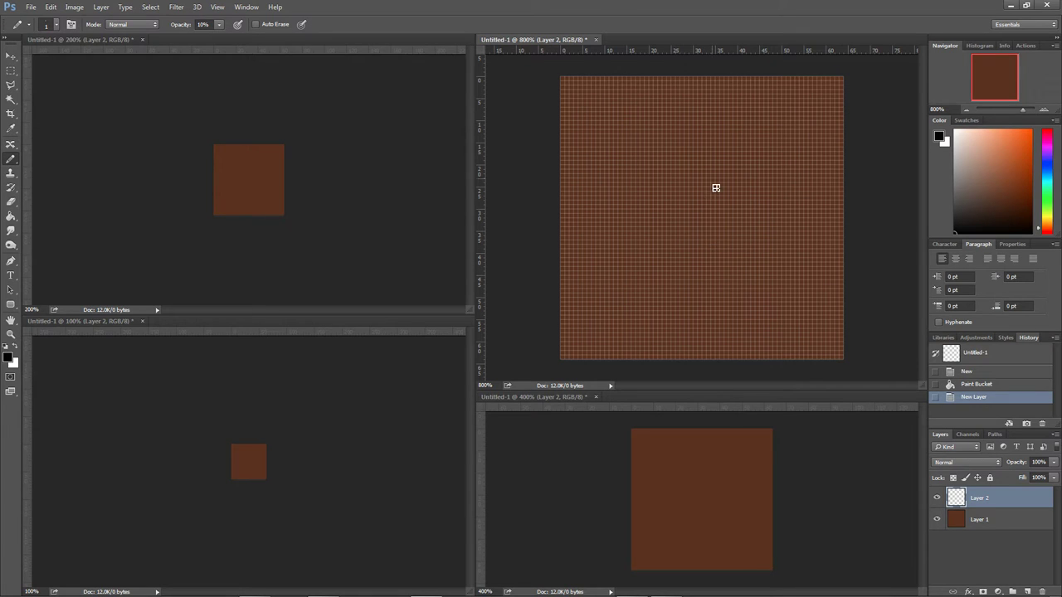
# Draw faint, uneven vertical wood-grain strokes through the middle and left of the canvas on Layer 2.
pyautogui.moveTo(716, 188); pyautogui.dragTo(727, 300)
pyautogui.moveTo(722, 291)
pyautogui.mouseDown()
pyautogui.moveTo(727, 152)
pyautogui.moveTo(721, 312)
pyautogui.mouseUp()
pyautogui.moveTo(718, 290); pyautogui.dragTo(714, 170)
pyautogui.moveTo(717, 166); pyautogui.dragTo(717, 217)
pyautogui.moveTo(704, 87); pyautogui.dragTo(704, 157)
pyautogui.moveTo(686, 100); pyautogui.dragTo(686, 343)
pyautogui.moveTo(663, 265)
pyautogui.mouseDown()
pyautogui.moveTo(658, 318)
pyautogui.moveTo(640, 132)
pyautogui.mouseUp()
pyautogui.moveTo(645, 251); pyautogui.dragTo(660, 116)
pyautogui.moveTo(639, 181)
pyautogui.mouseDown()
pyautogui.moveTo(634, 330)
pyautogui.moveTo(615, 76)
pyautogui.mouseUp()
pyautogui.moveTo(614, 38)
pyautogui.mouseDown()
pyautogui.moveTo(574, 268)
pyautogui.moveTo(555, 277)
pyautogui.moveTo(632, 94)
pyautogui.moveTo(630, 43)
pyautogui.mouseUp()
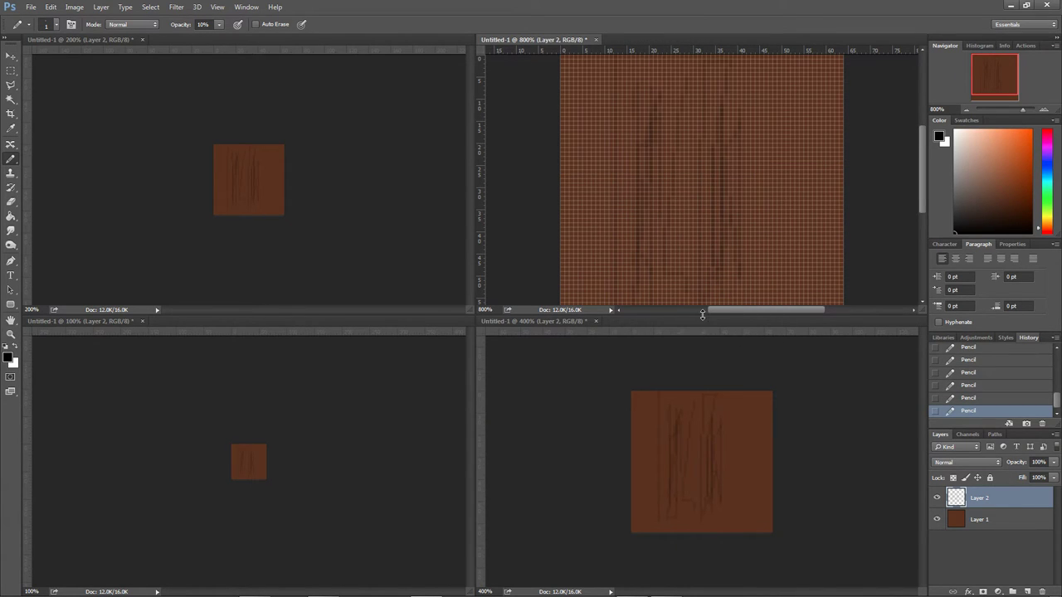
# Hide the pixel grid and enlarge the 800% view so the whole texture fits.
pyautogui.moveTo(702, 314); pyautogui.dragTo(705, 383)
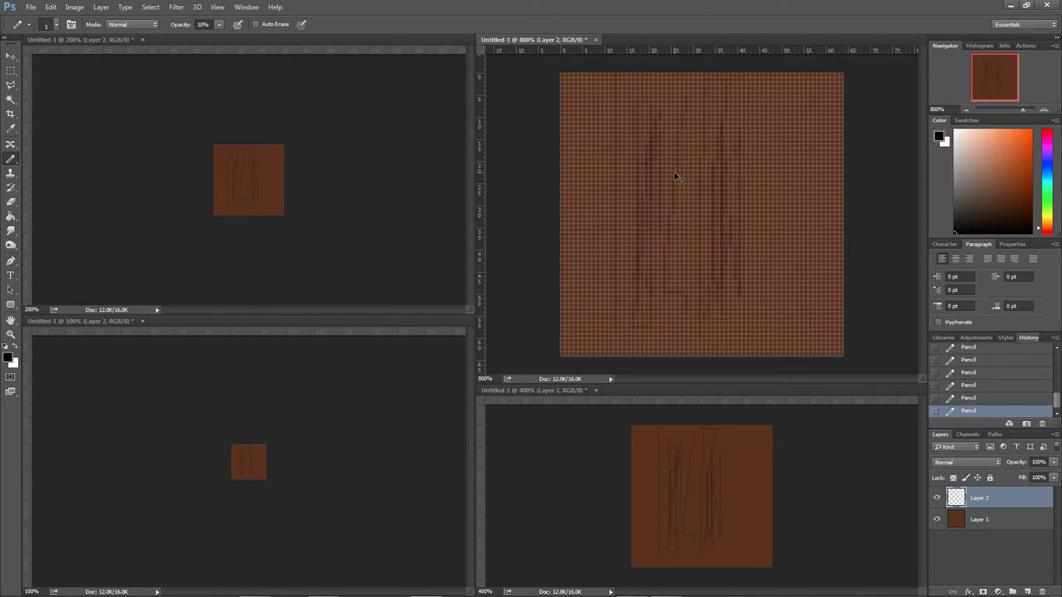
pyautogui.hotkey('ctrl', 'h')
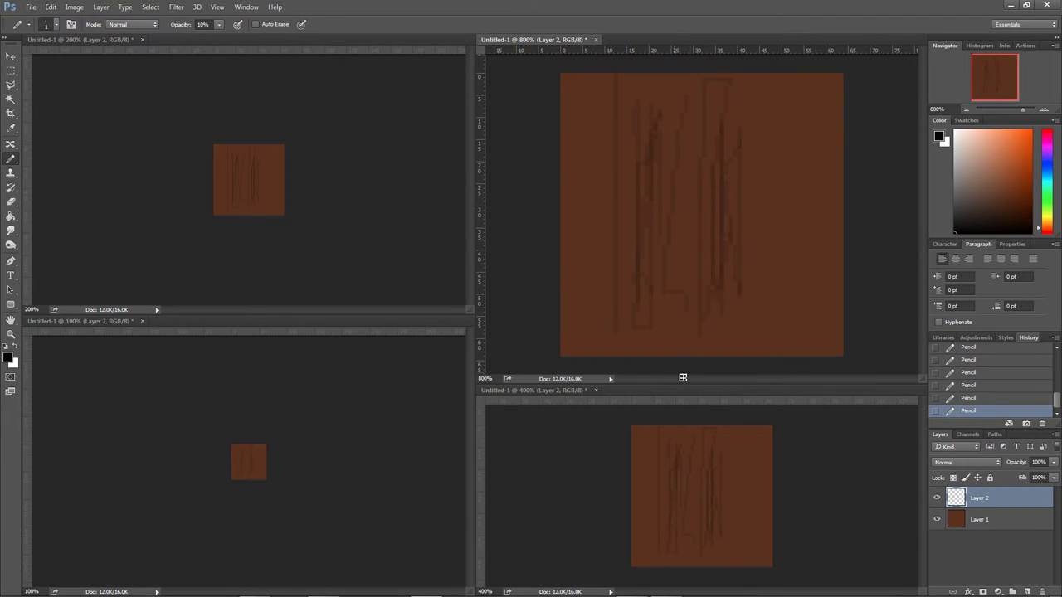
pyautogui.moveTo(667, 385); pyautogui.dragTo(672, 439)
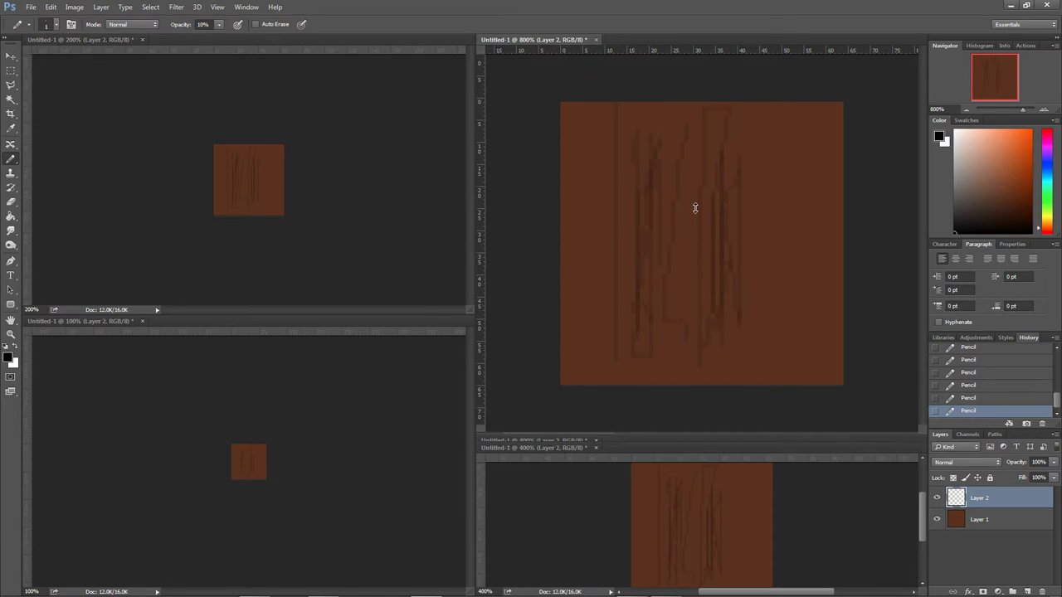
# Cover the rest of the canvas with overlapping vertical Pencil strokes to build up dense wood grain.
pyautogui.moveTo(699, 142)
pyautogui.mouseDown()
pyautogui.moveTo(700, 104)
pyautogui.moveTo(702, 337)
pyautogui.moveTo(674, 232)
pyautogui.moveTo(666, 99)
pyautogui.moveTo(660, 294)
pyautogui.moveTo(587, 253)
pyautogui.moveTo(596, 364)
pyautogui.moveTo(608, 340)
pyautogui.moveTo(608, 194)
pyautogui.moveTo(619, 178)
pyautogui.moveTo(631, 196)
pyautogui.moveTo(638, 353)
pyautogui.moveTo(661, 332)
pyautogui.moveTo(689, 355)
pyautogui.moveTo(706, 299)
pyautogui.moveTo(728, 305)
pyautogui.moveTo(757, 101)
pyautogui.moveTo(762, 321)
pyautogui.moveTo(786, 361)
pyautogui.mouseUp()
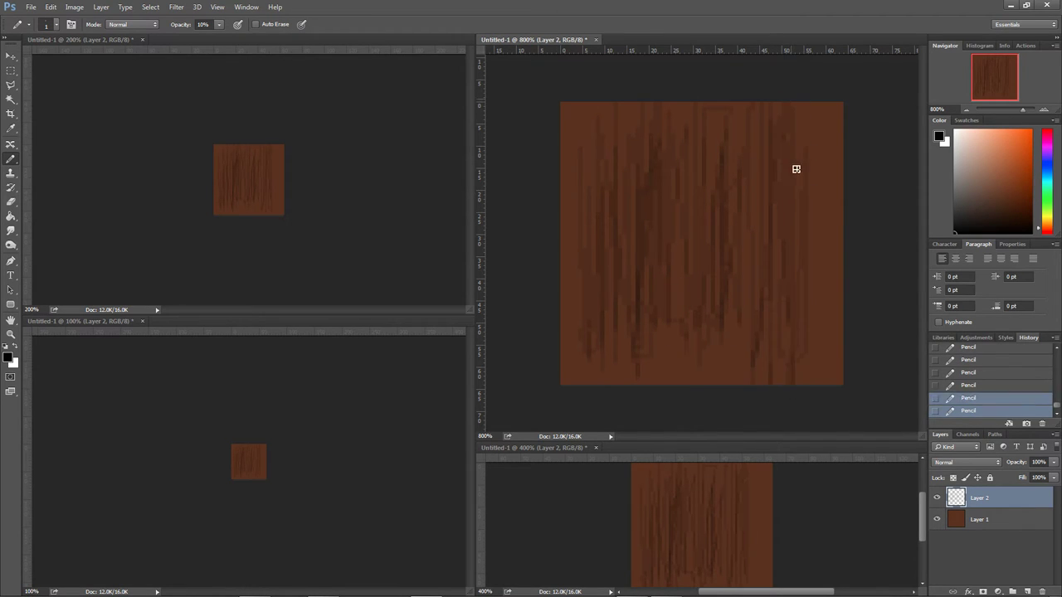
pyautogui.moveTo(797, 94)
pyautogui.mouseDown()
pyautogui.moveTo(816, 365)
pyautogui.moveTo(814, 191)
pyautogui.mouseUp()
pyautogui.moveTo(572, 284)
pyautogui.mouseDown()
pyautogui.moveTo(584, 141)
pyautogui.moveTo(739, 285)
pyautogui.moveTo(839, 270)
pyautogui.moveTo(691, 118)
pyautogui.moveTo(571, 310)
pyautogui.moveTo(827, 393)
pyautogui.moveTo(652, 225)
pyautogui.moveTo(742, 138)
pyautogui.moveTo(839, 379)
pyautogui.moveTo(741, 275)
pyautogui.moveTo(783, 302)
pyautogui.mouseUp()
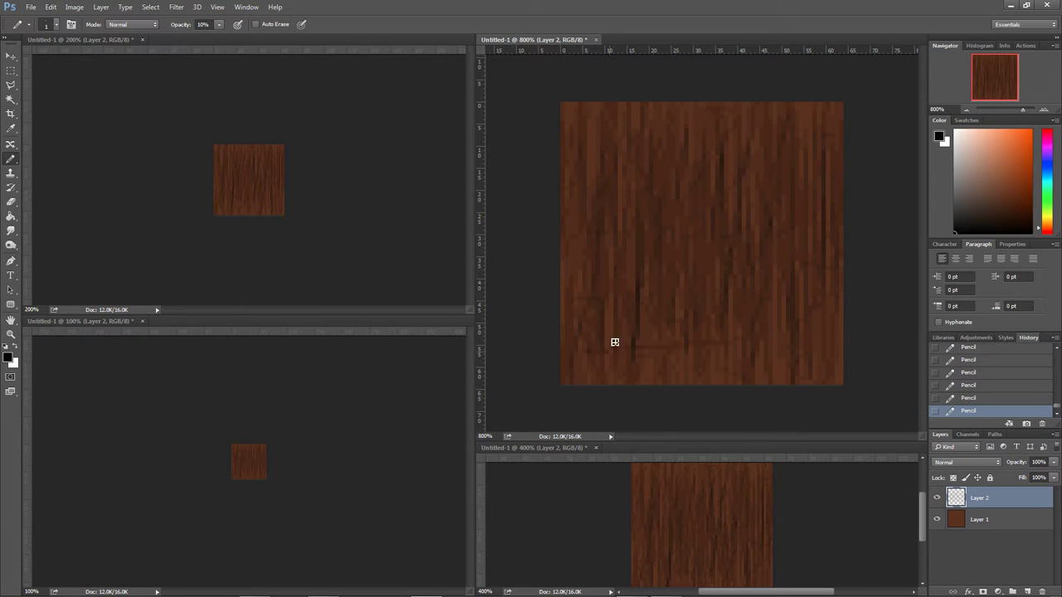
# Undo and redo the last three Pencil strokes to compare the grain near the canvas's lower edge.
pyautogui.hotkey('ctrl', 'z')
pyautogui.hotkey('ctrl', 'alt', 'z')
pyautogui.hotkey('ctrl', 'alt', 'z')
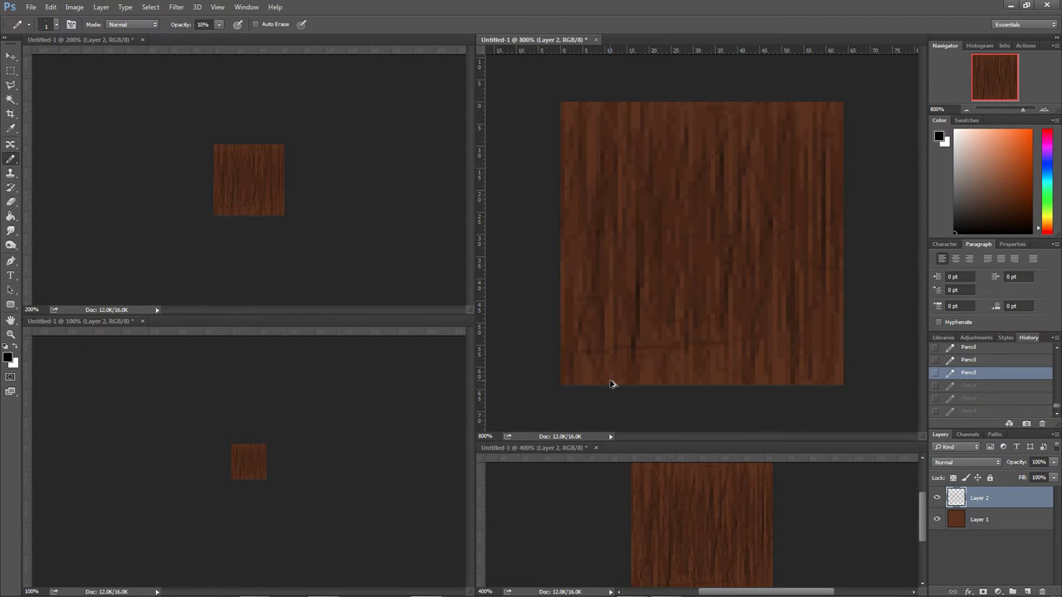
pyautogui.hotkey('ctrl', 'shift', 'z')
pyautogui.hotkey('ctrl', 'shift', 'z')
pyautogui.hotkey('ctrl', 'shift', 'z')
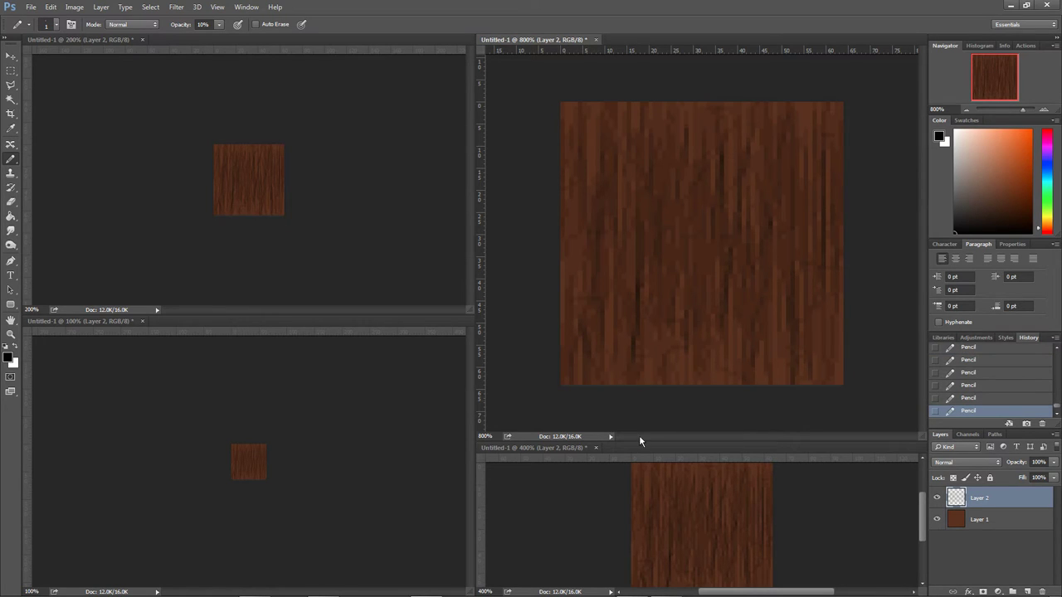
# Lighten parts of the wood grain with the Eraser at 10% opacity, mainly toward the lower-right of the canvas.
pyautogui.click(11, 201)
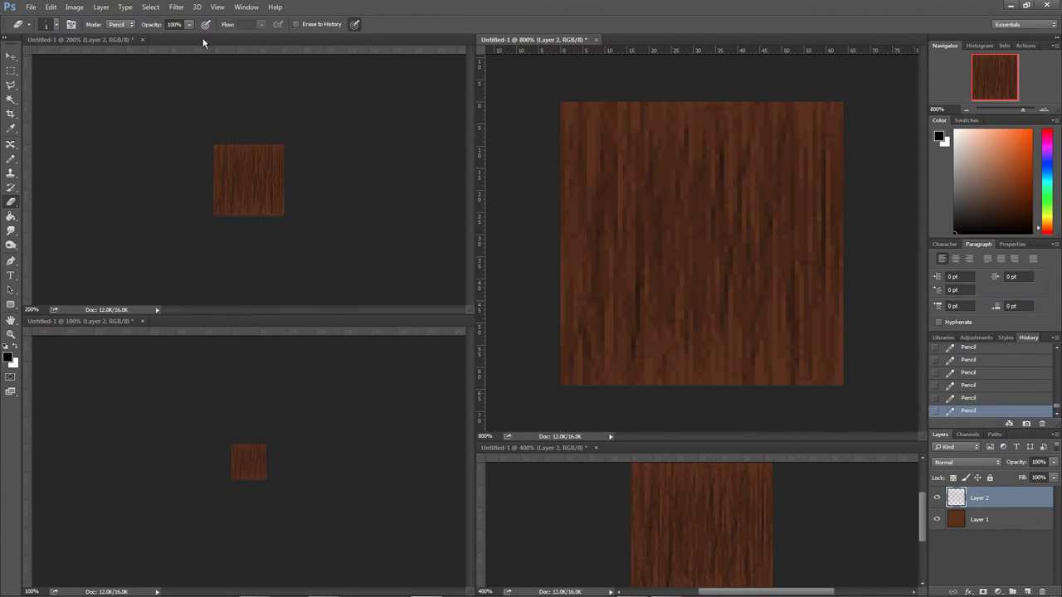
pyautogui.click(176, 24)
pyautogui.write('10')
pyautogui.press('Return')
pyautogui.moveTo(729, 330)
pyautogui.mouseDown()
pyautogui.moveTo(780, 343)
pyautogui.moveTo(796, 373)
pyautogui.mouseUp()
pyautogui.click(812, 380)
pyautogui.click(814, 377)
pyautogui.click(812, 363)
pyautogui.click(811, 385)
pyautogui.click(803, 272)
pyautogui.moveTo(672, 441); pyautogui.dragTo(669, 345)
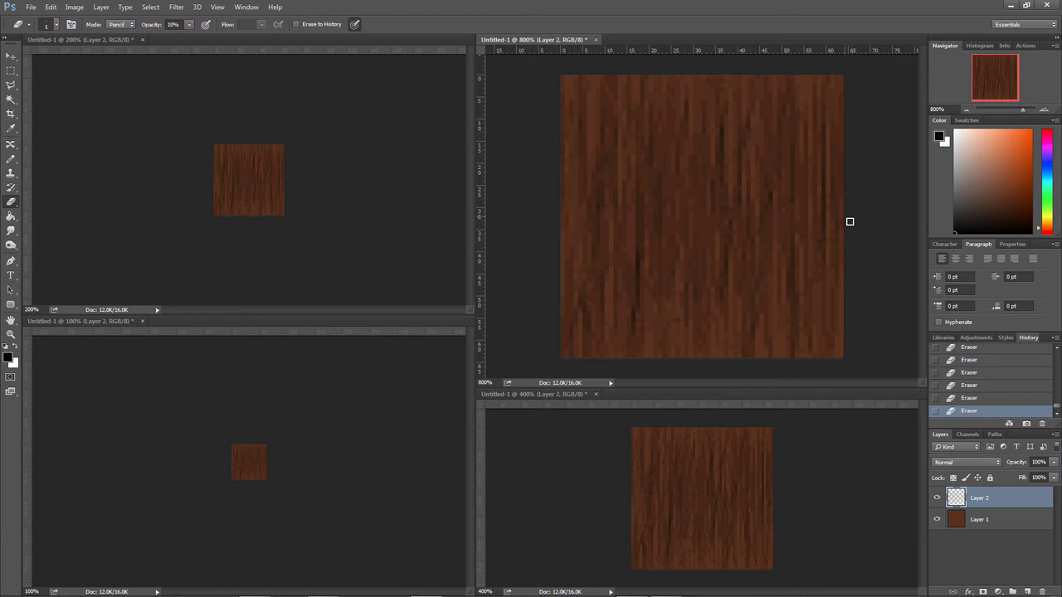
# Apply the Offset filter to Layer 2 with 0 pixels horizontal, 32 pixels vertical and Wrap Around.
pyautogui.click(218, 7)
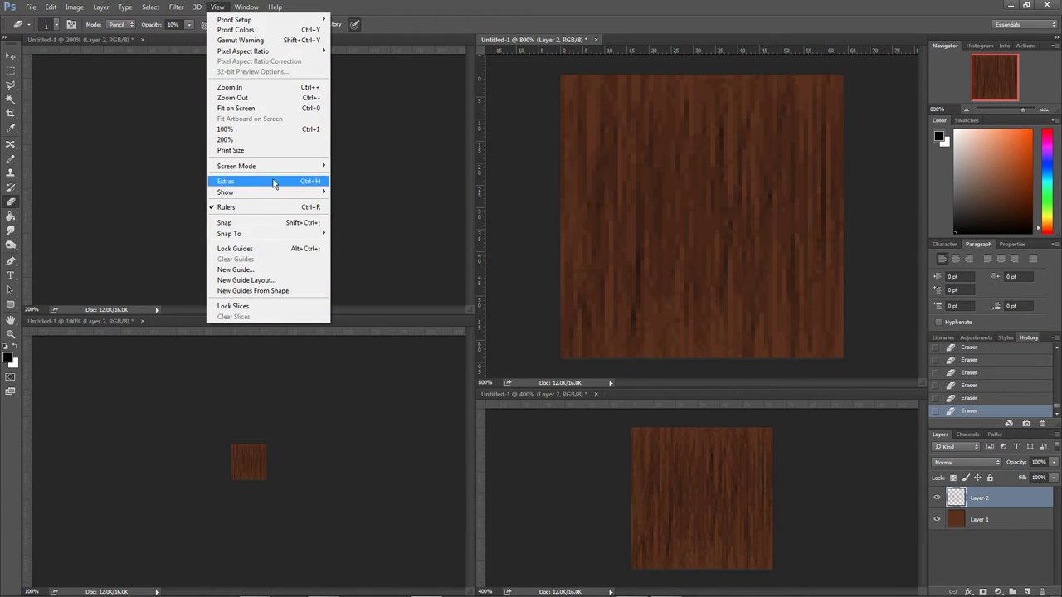
pyautogui.click(176, 7)
pyautogui.moveTo(184, 223)
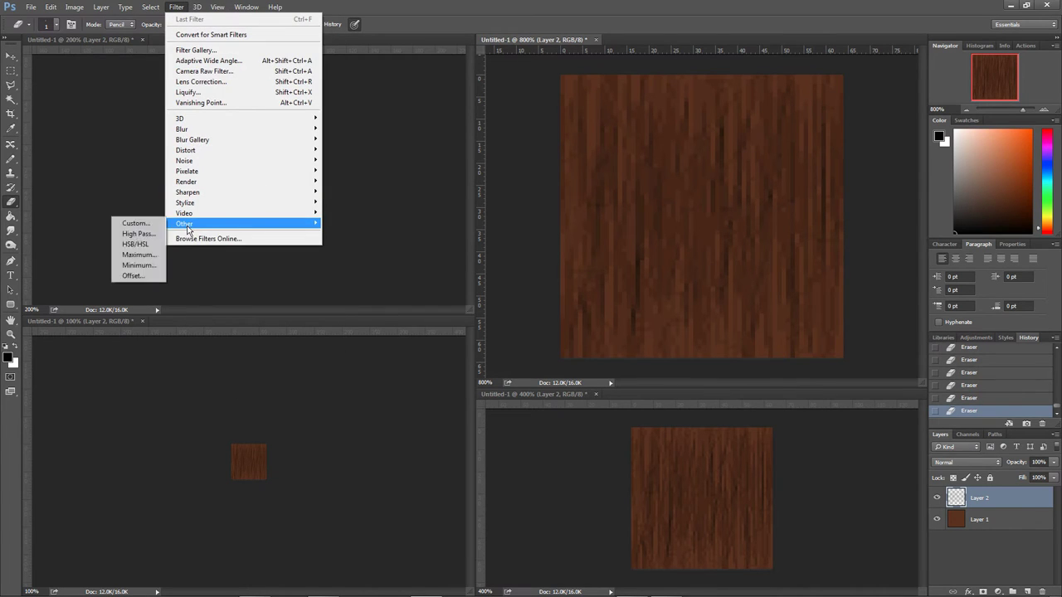
pyautogui.click(137, 277)
pyautogui.moveTo(564, 106); pyautogui.dragTo(396, 110)
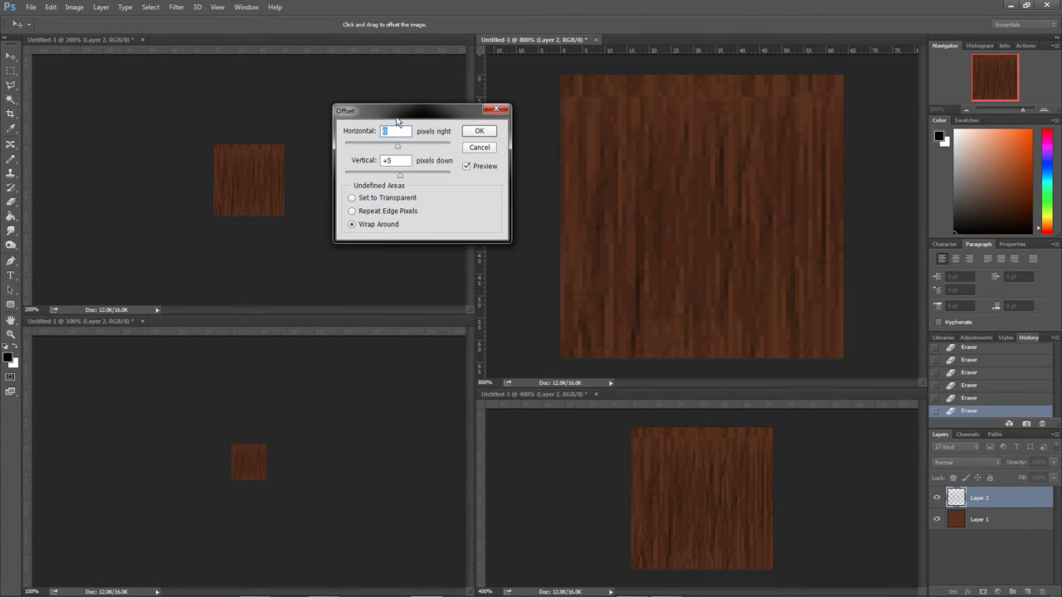
pyautogui.click(380, 163)
pyautogui.write('32')
pyautogui.press('Return')
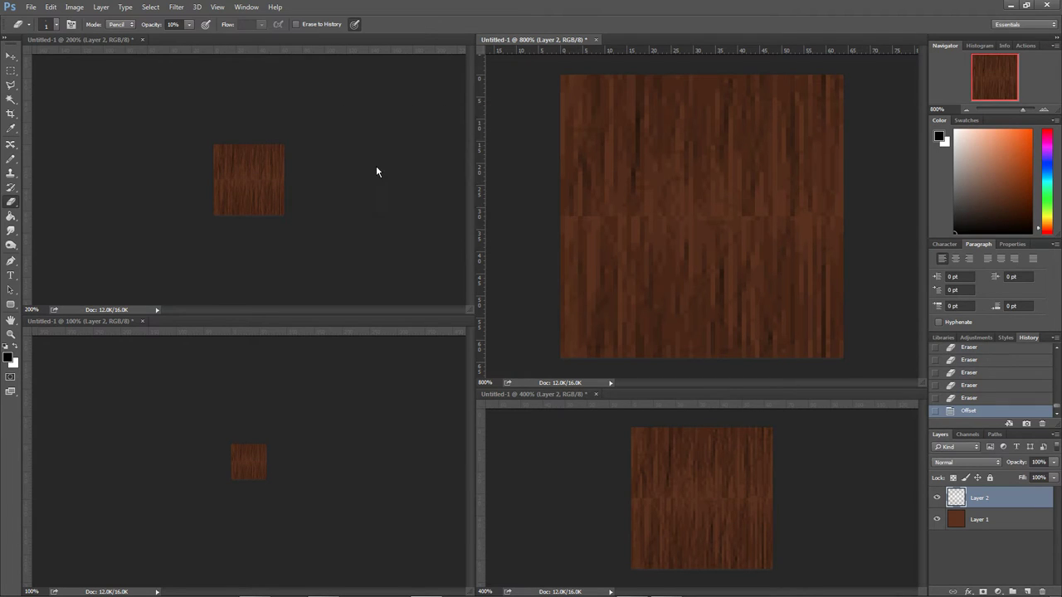
# Blend the horizontal seam across the middle of the texture with short, dark vertical Pencil strokes.
pyautogui.click(11, 159)
pyautogui.click(602, 254)
pyautogui.click(594, 266)
pyautogui.click(576, 251)
pyautogui.click(593, 254)
pyautogui.click(633, 226)
pyautogui.click(648, 205)
pyautogui.moveTo(656, 297); pyautogui.dragTo(655, 274)
pyautogui.click(690, 221)
pyautogui.click(713, 196)
pyautogui.moveTo(747, 260)
pyautogui.mouseDown()
pyautogui.moveTo(771, 192)
pyautogui.moveTo(795, 250)
pyautogui.mouseUp()
pyautogui.moveTo(790, 189)
pyautogui.mouseDown()
pyautogui.moveTo(806, 249)
pyautogui.moveTo(806, 199)
pyautogui.mouseUp()
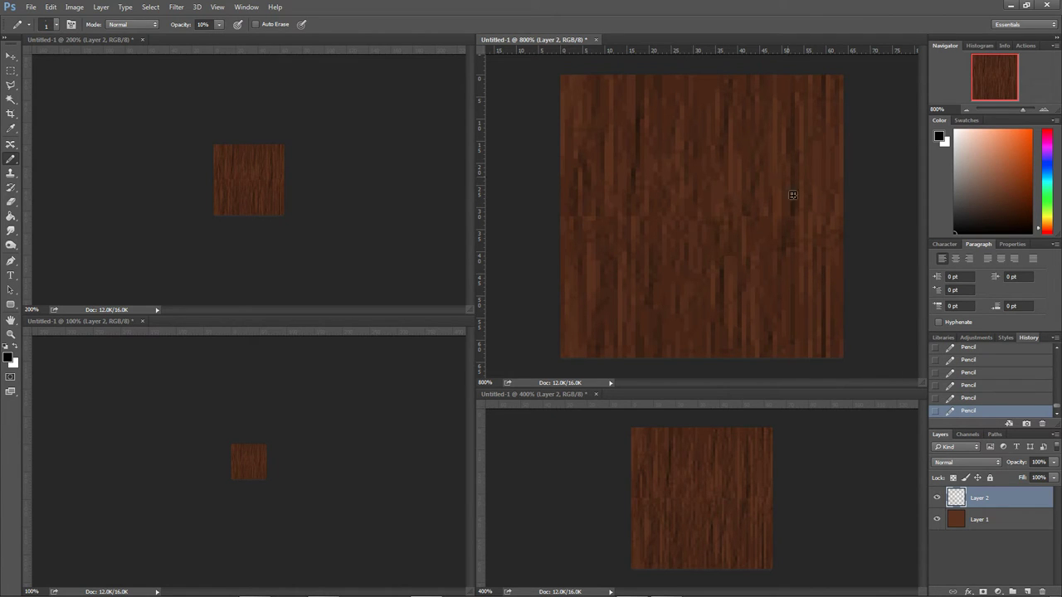
# Lighten overly dark pixels along the middle seam with the Eraser at 10% opacity.
pyautogui.click(10, 200)
pyautogui.click(67, 200)
pyautogui.click(648, 208)
pyautogui.click(633, 168)
pyautogui.click(620, 209)
pyautogui.click(606, 234)
pyautogui.click(606, 233)
pyautogui.click(612, 234)
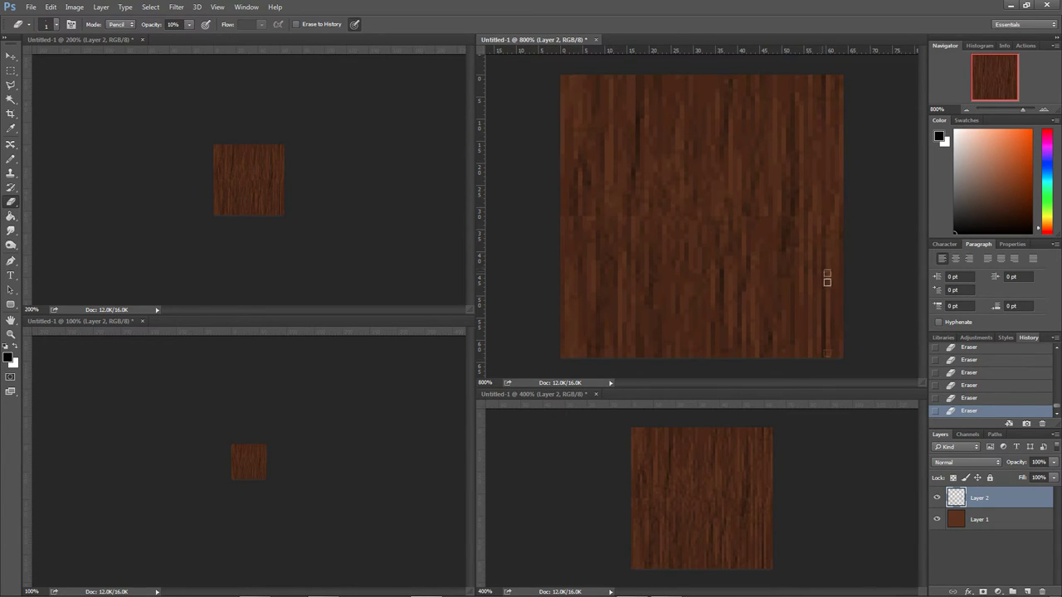
# Apply the Offset filter to Layer 2 again with 0 pixels horizontal, +32 pixels vertical and Wrap Around.
pyautogui.click(226, 9)
pyautogui.moveTo(176, 7)
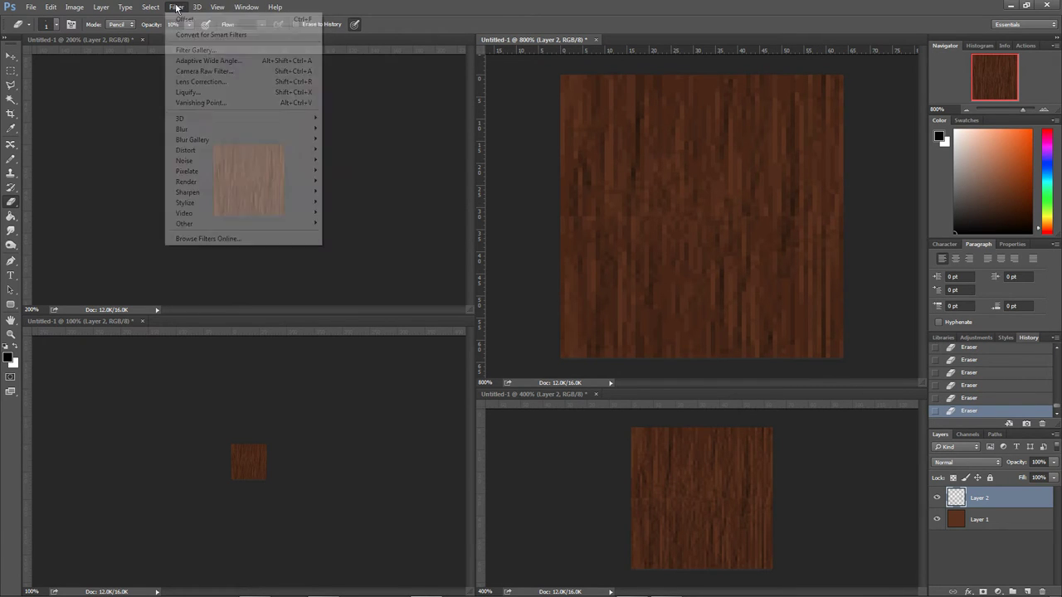
pyautogui.moveTo(195, 222)
pyautogui.click(140, 277)
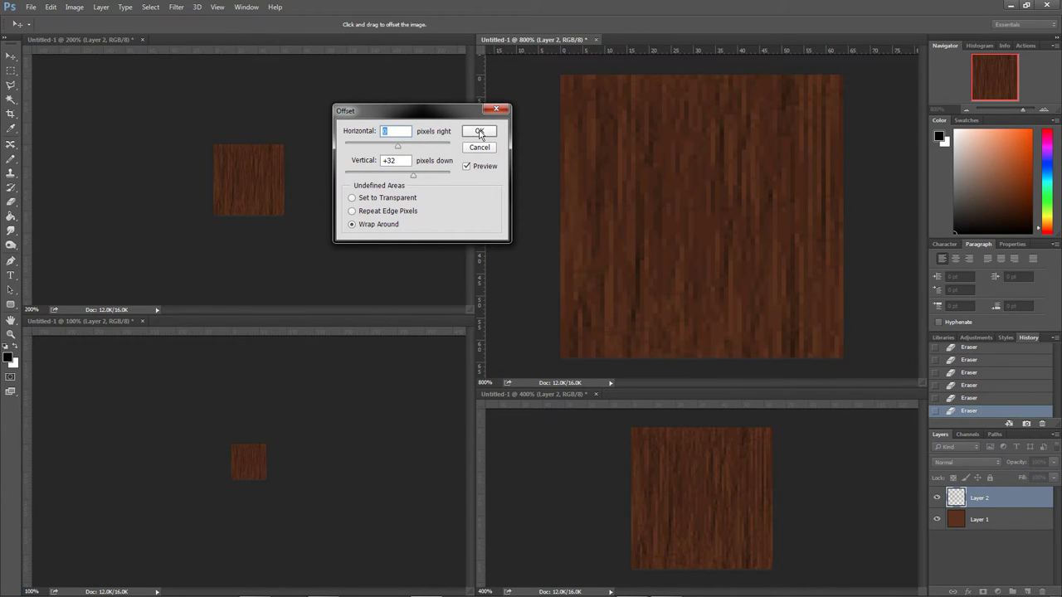
pyautogui.click(479, 132)
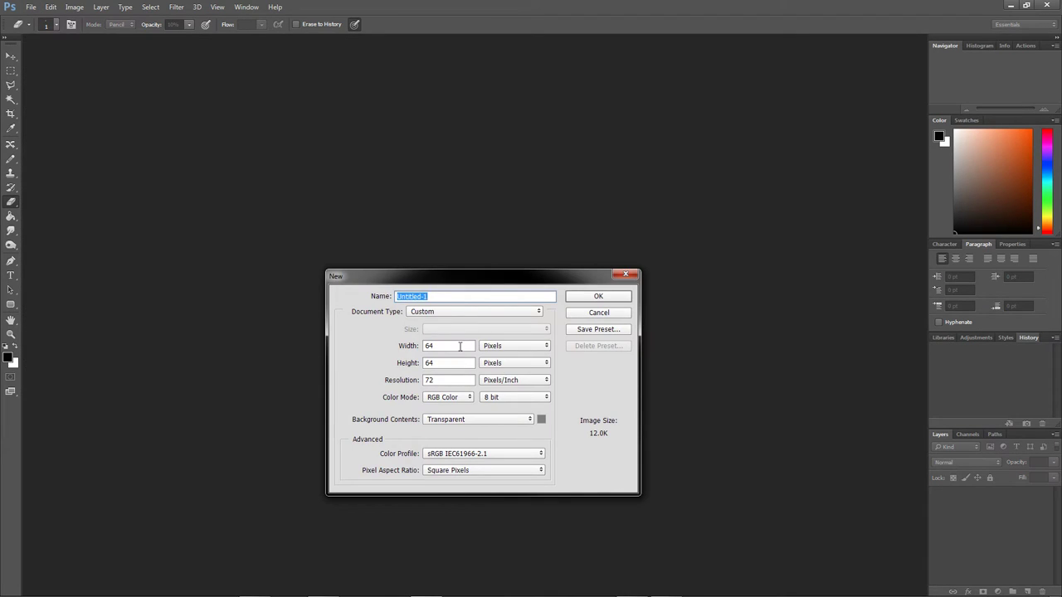
# Create a new transparent 64 × 64 pixel document and fill Layer 1 with a medium brown using the Paint Bucket.
pyautogui.click(461, 346)
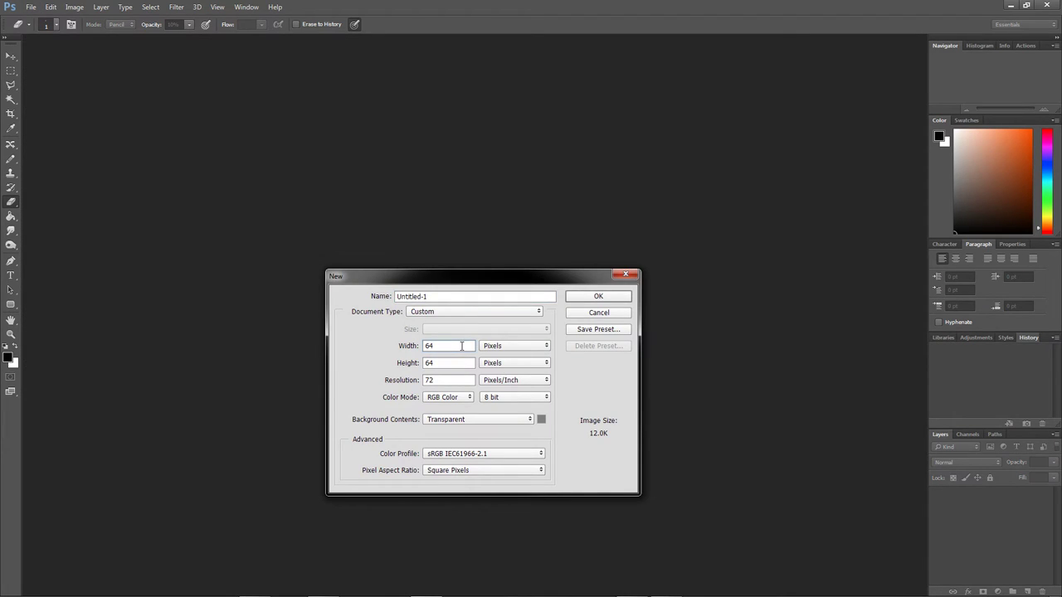
pyautogui.click(610, 298)
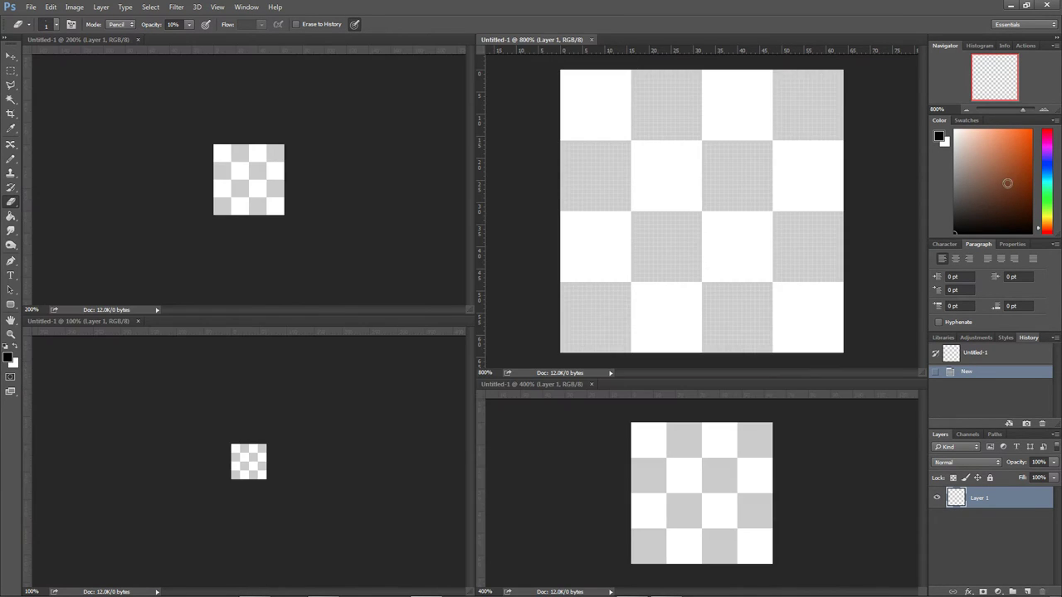
pyautogui.click(1004, 189)
pyautogui.moveTo(1004, 189); pyautogui.dragTo(997, 189)
pyautogui.click(10, 216)
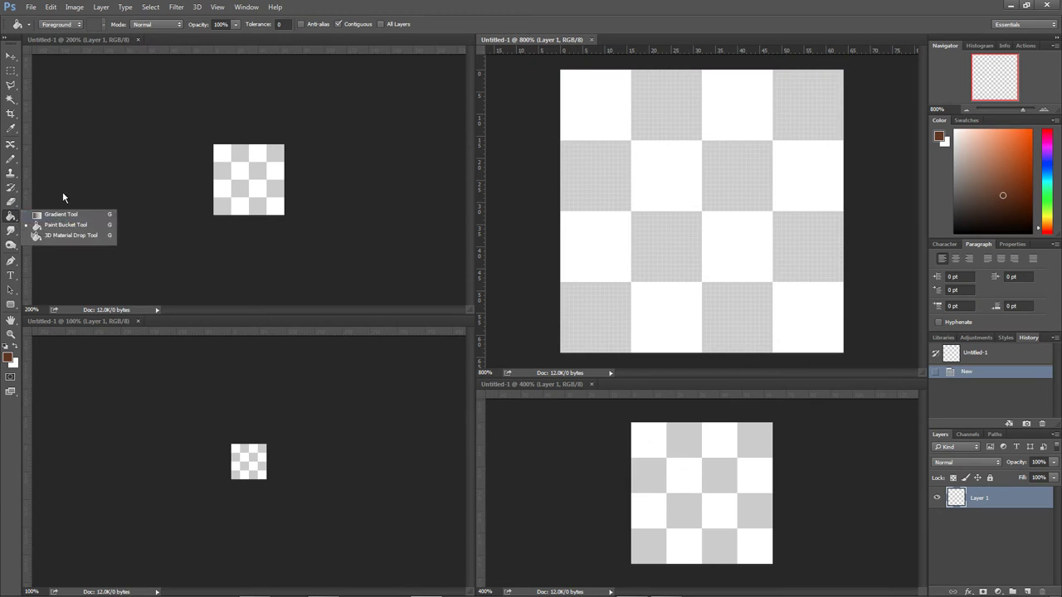
pyautogui.click(639, 95)
# On a new layer, draw a lighter-brown diagonal about 7 pixels long from the upper-left canvas corner with the Pencil at 100% opacity.
pyautogui.click(11, 158)
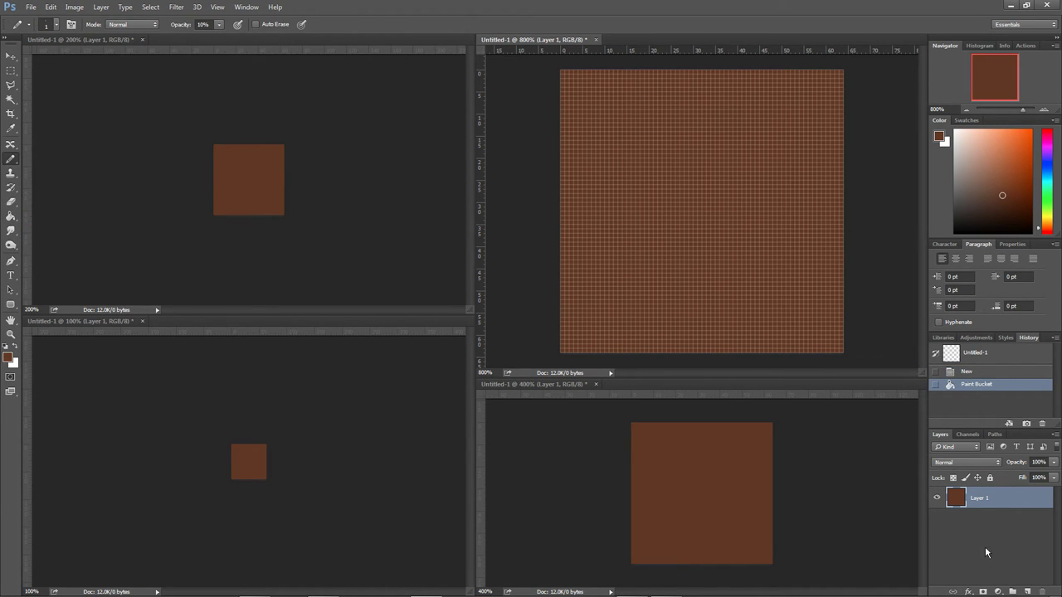
pyautogui.click(1028, 591)
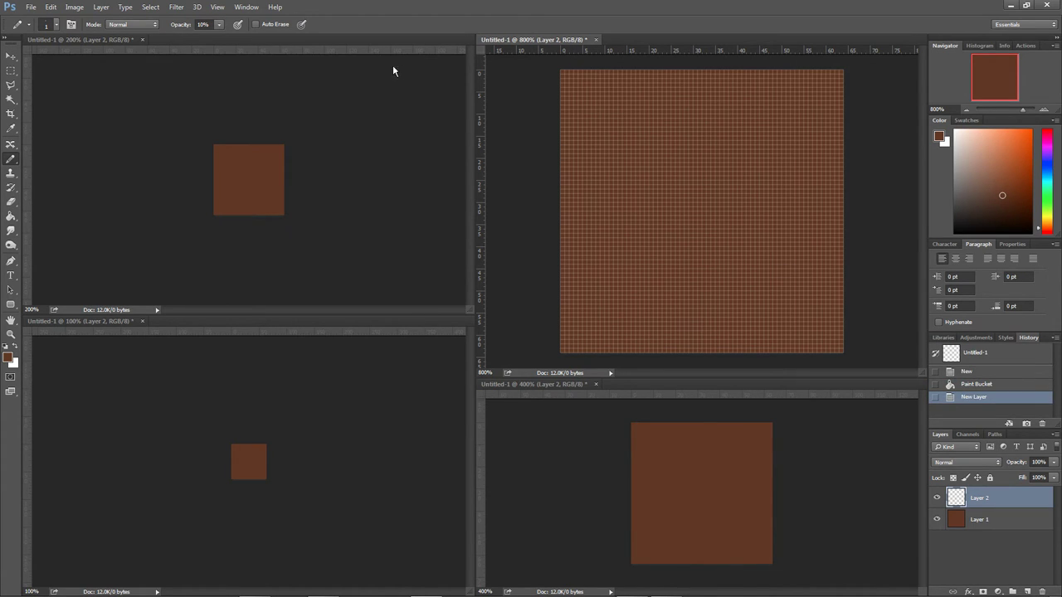
pyautogui.click(219, 25)
pyautogui.click(320, 23)
pyautogui.click(1005, 188)
pyautogui.click(569, 80)
pyautogui.click(571, 82)
pyautogui.click(576, 87)
pyautogui.click(581, 89)
pyautogui.click(586, 94)
pyautogui.click(590, 100)
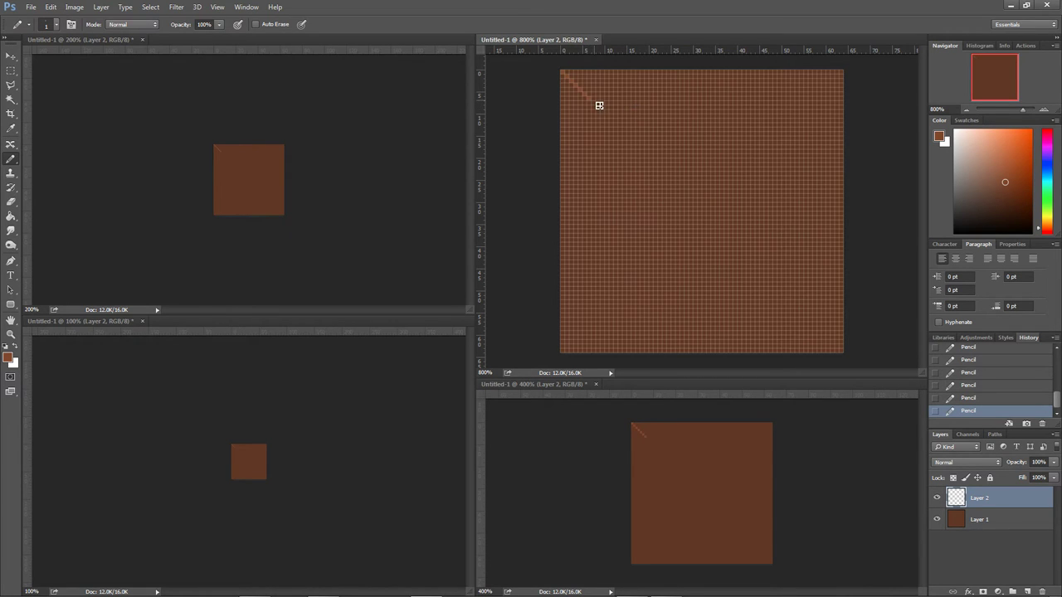
# Draw the crate frame's inner edge lines about 7 pixels in from each canvas side, with diagonals at the lower corners.
pyautogui.moveTo(599, 105); pyautogui.dragTo(855, 111)
pyautogui.moveTo(593, 102)
pyautogui.mouseDown()
pyautogui.moveTo(592, 360)
pyautogui.moveTo(581, 358)
pyautogui.mouseUp()
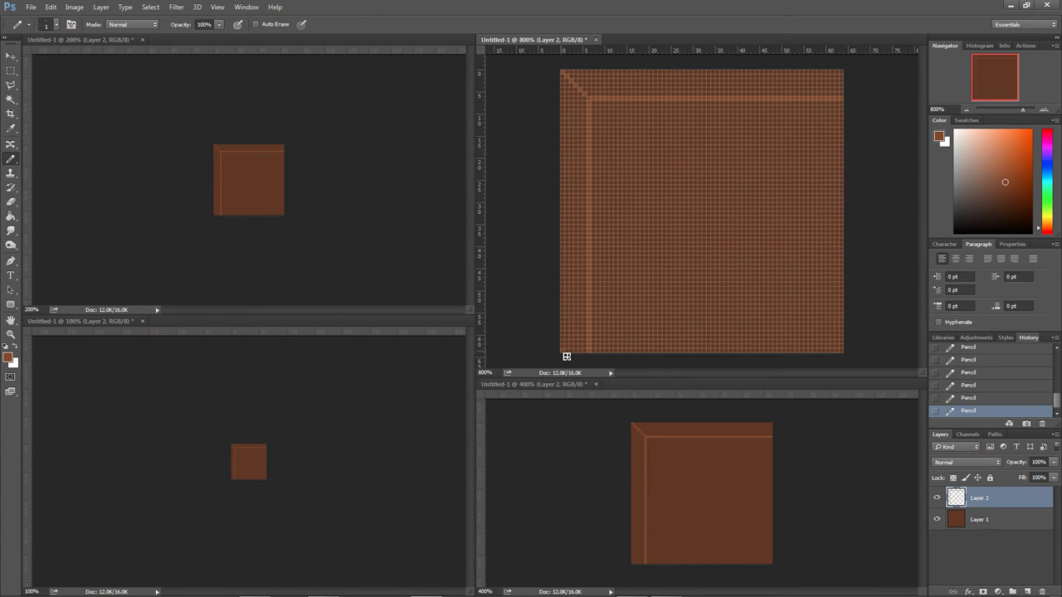
pyautogui.moveTo(573, 350)
pyautogui.mouseDown()
pyautogui.moveTo(540, 328)
pyautogui.moveTo(880, 318)
pyautogui.mouseUp()
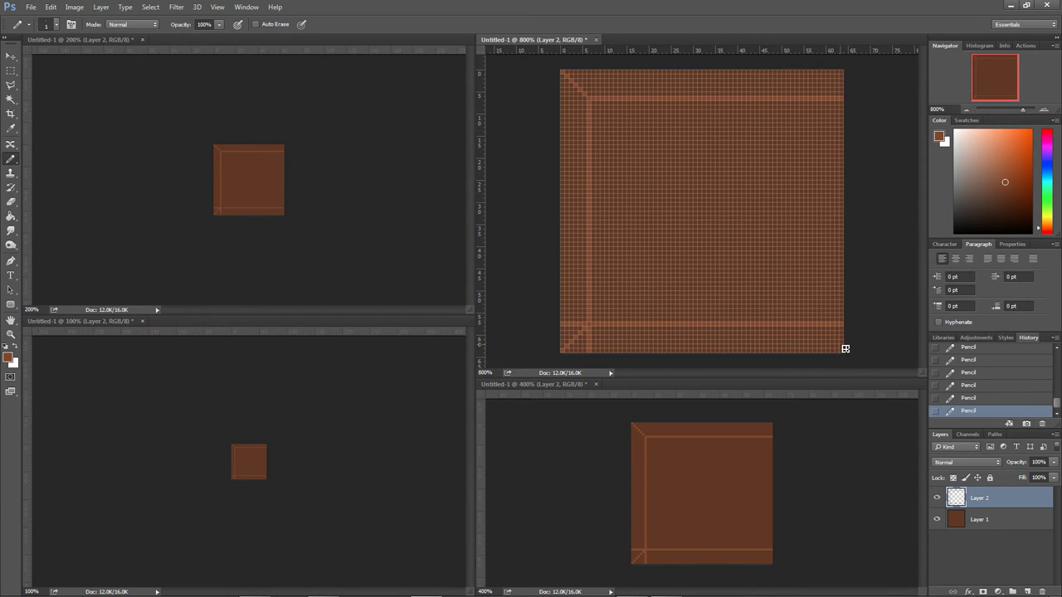
pyautogui.moveTo(842, 351)
pyautogui.mouseDown()
pyautogui.moveTo(822, 333)
pyautogui.moveTo(823, 6)
pyautogui.mouseUp()
# Fill all sections of the outer frame on Layer 2 with the lighter brown using the Paint Bucket.
pyautogui.click(11, 216)
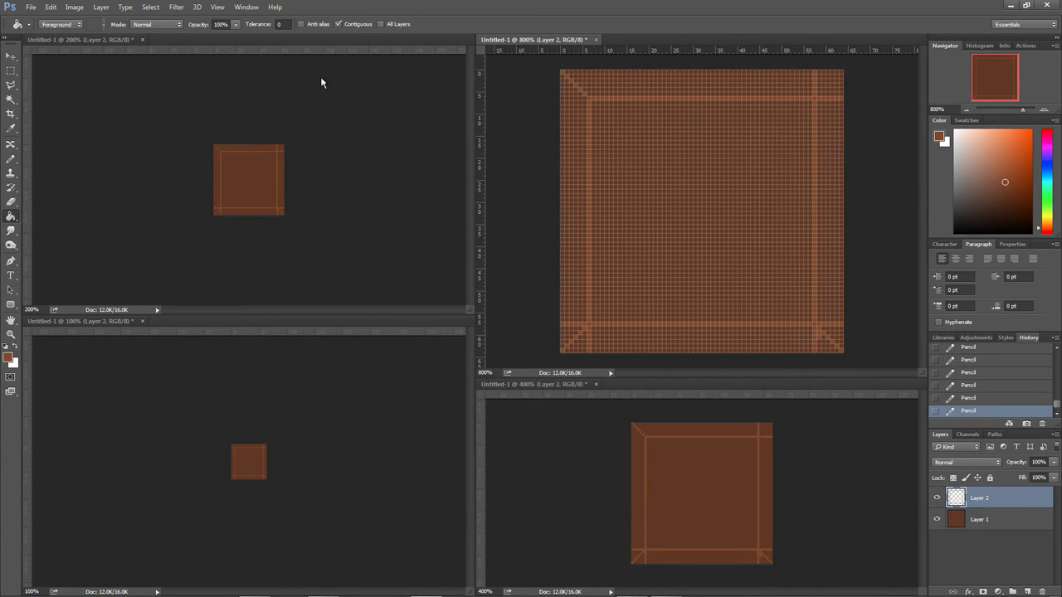
pyautogui.click(788, 85)
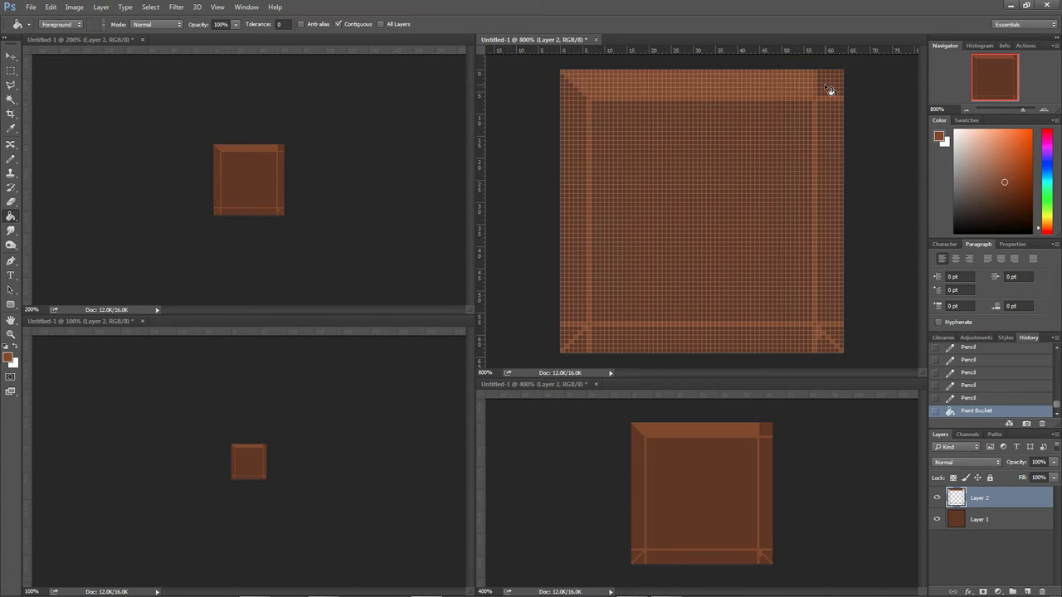
pyautogui.click(830, 87)
pyautogui.click(836, 109)
pyautogui.click(834, 337)
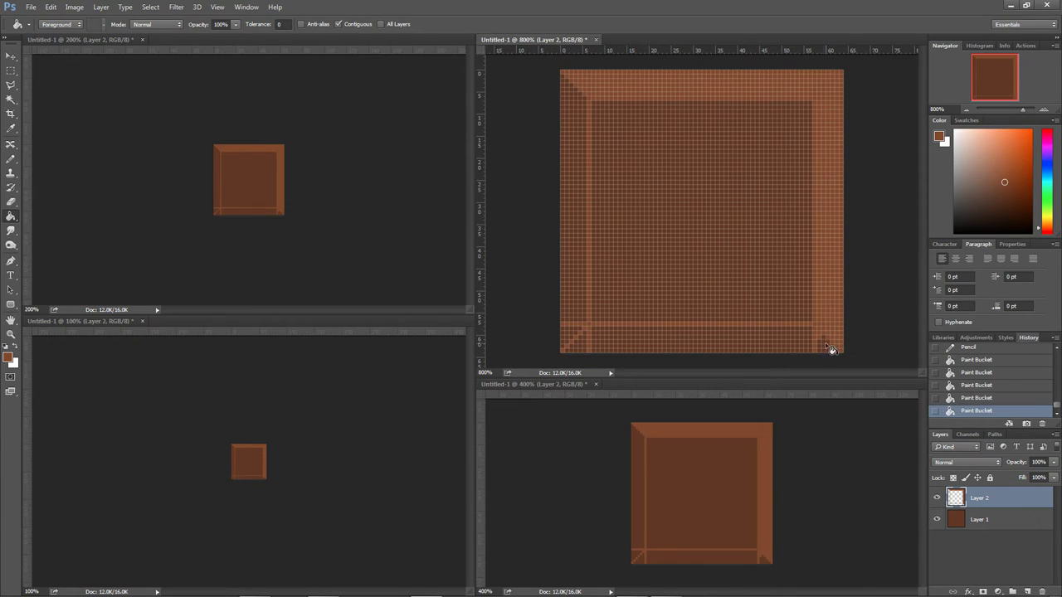
pyautogui.click(830, 348)
pyautogui.click(579, 349)
pyautogui.click(569, 312)
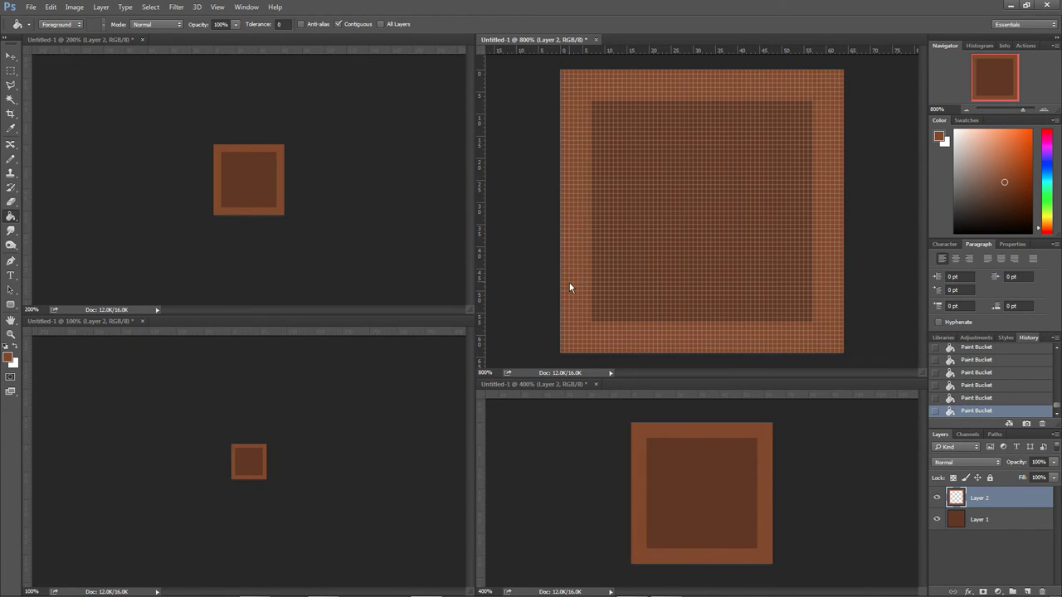
# Add a layer between the base and the frame, sample the base brown, and choose a darker shade for the Pencil.
pyautogui.click(10, 160)
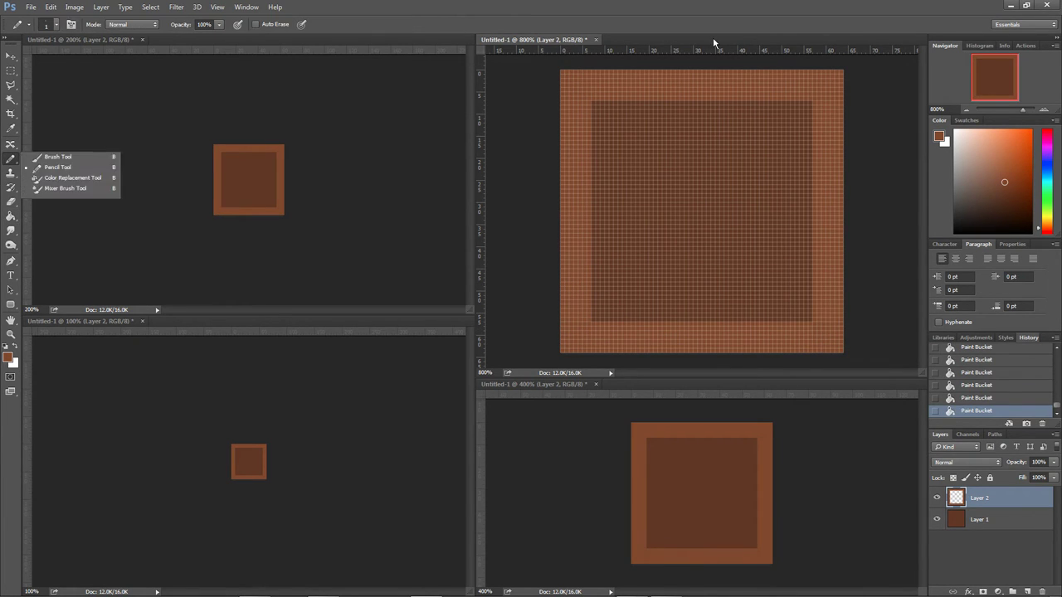
pyautogui.click(713, 37)
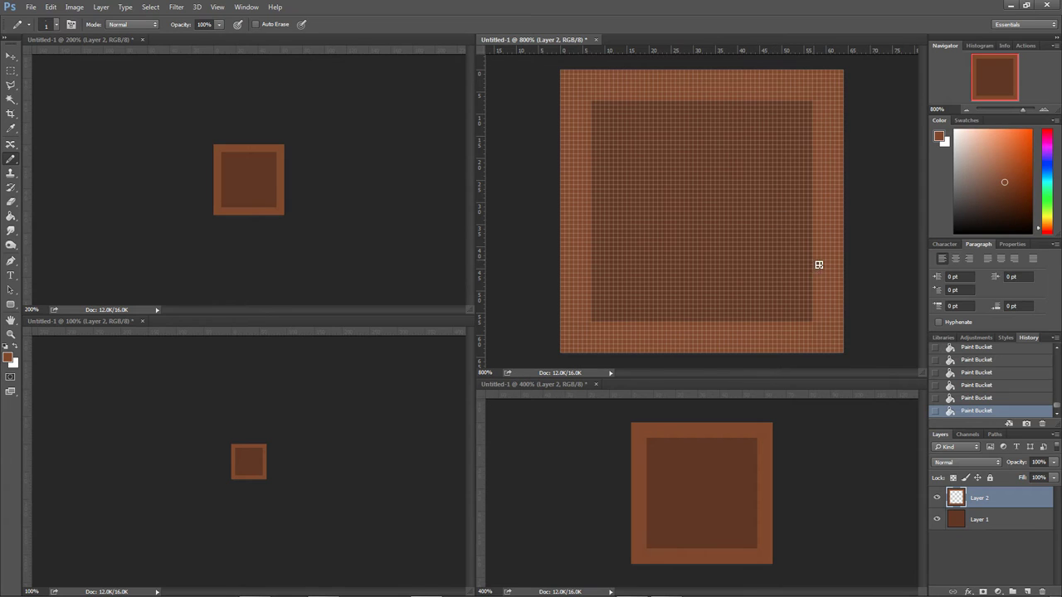
pyautogui.click(992, 519)
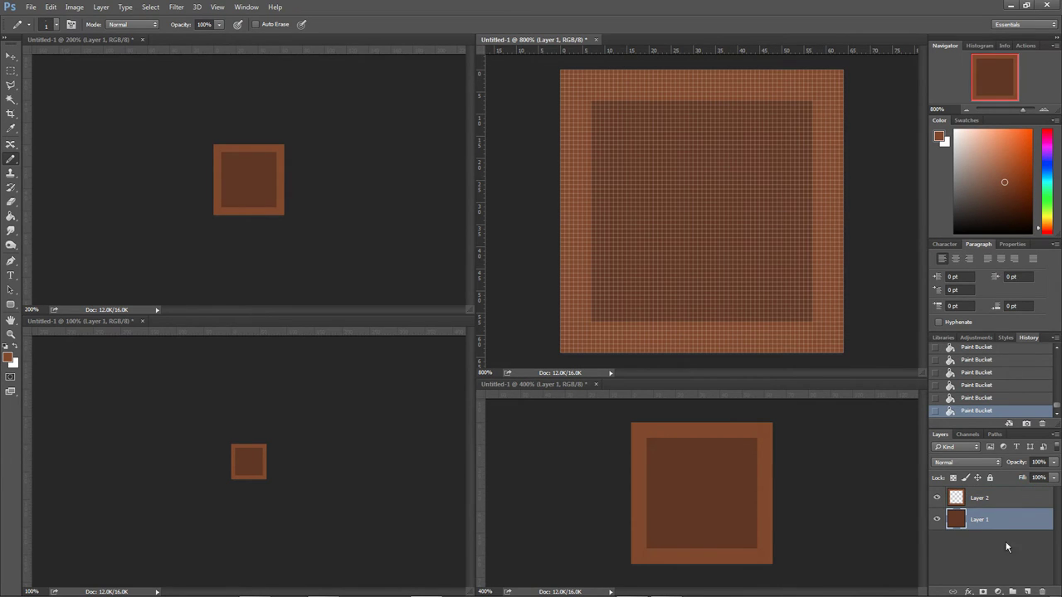
pyautogui.click(1027, 592)
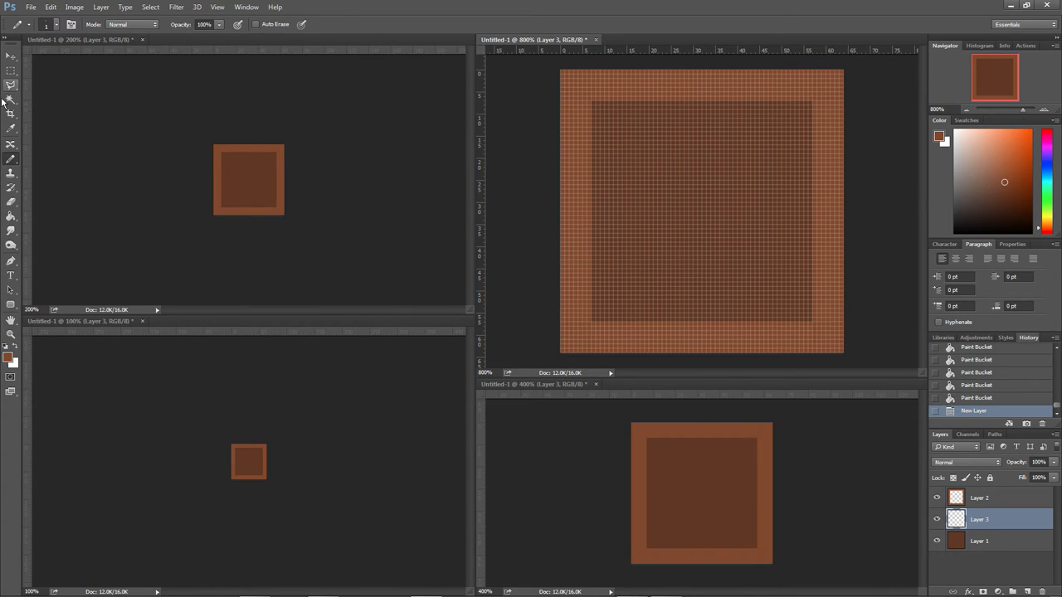
pyautogui.moveTo(11, 129); pyautogui.dragTo(67, 138)
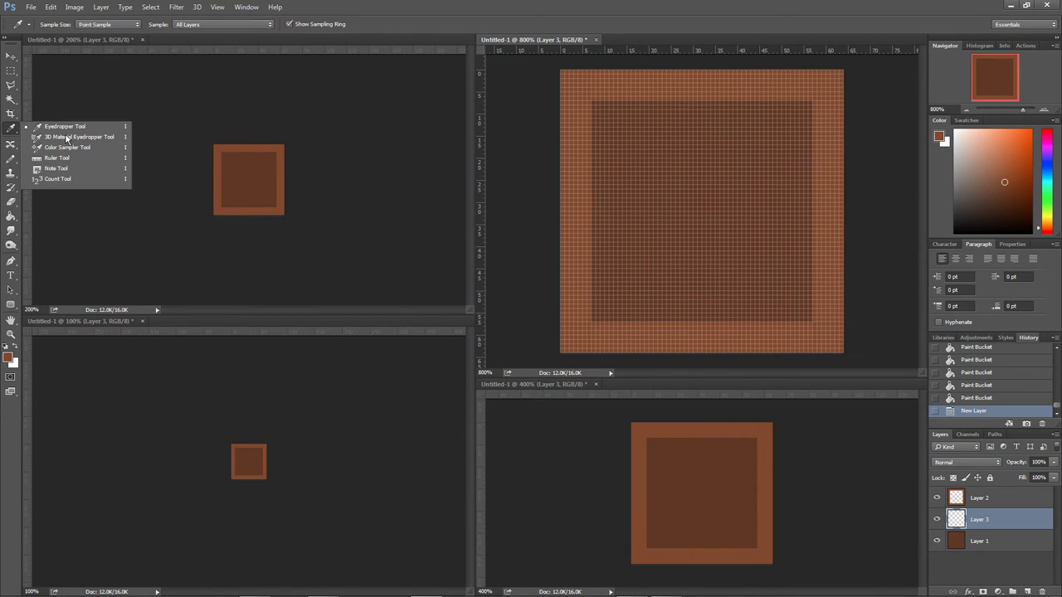
pyautogui.click(745, 163)
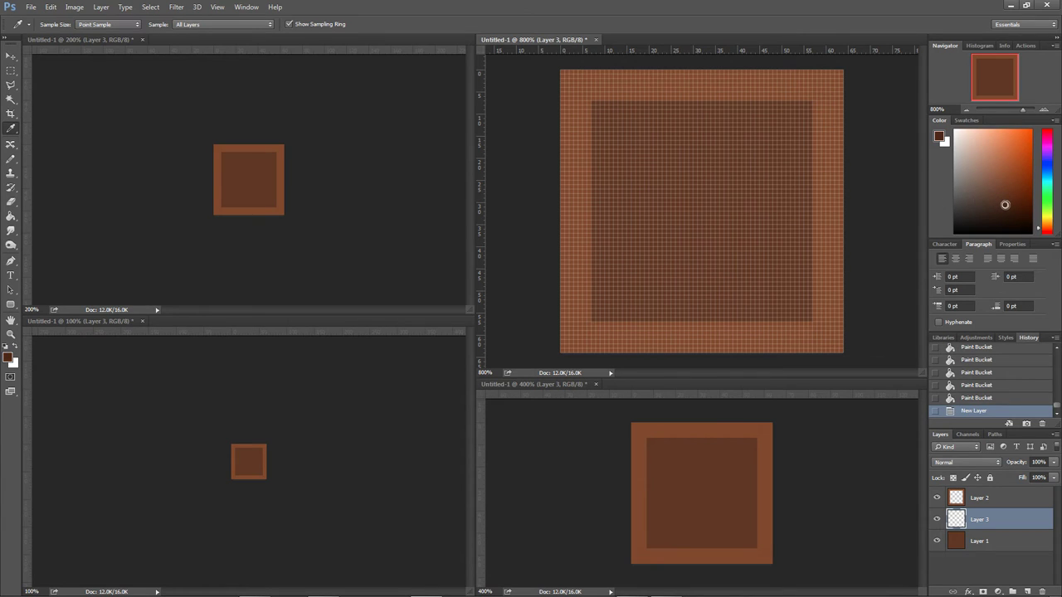
pyautogui.click(10, 159)
# Show the grid and draw three dark vertical plank gaps inside the frame along the gridlines at 16, 32 and 48 pixels.
pyautogui.click(218, 7)
pyautogui.moveTo(241, 193)
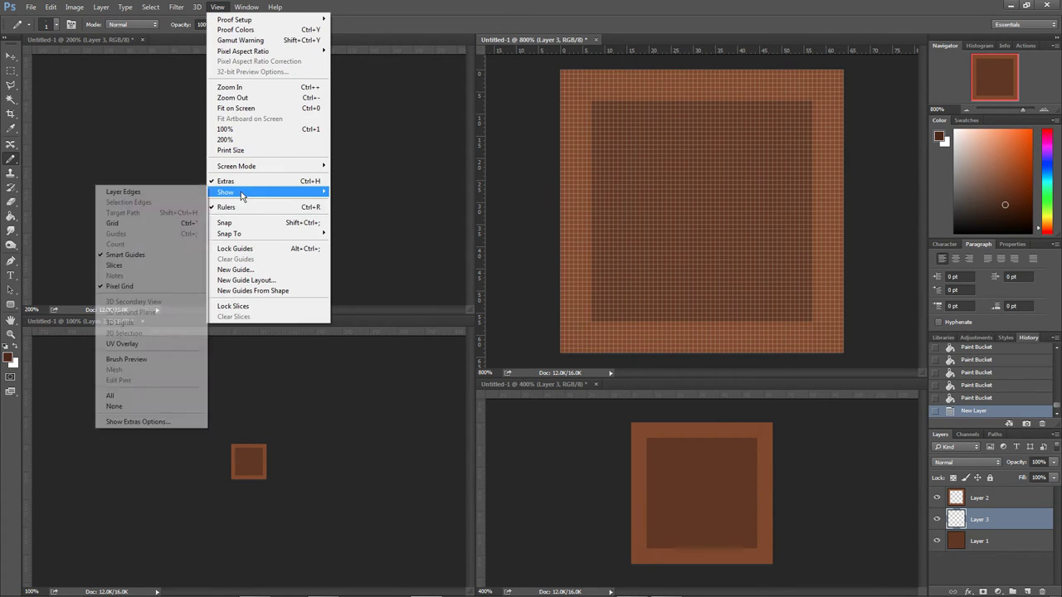
pyautogui.click(137, 223)
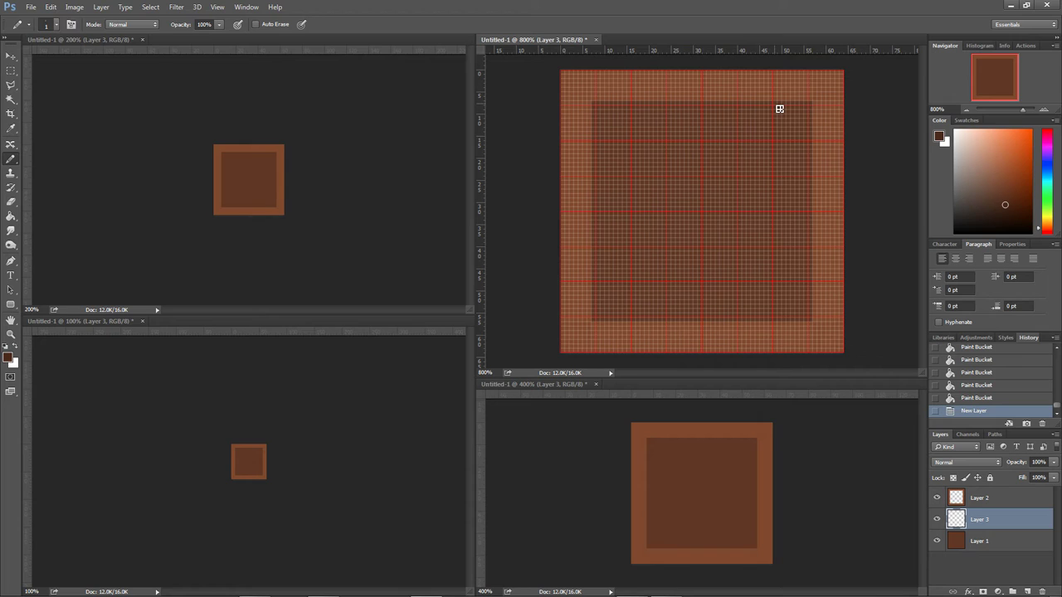
pyautogui.moveTo(779, 109); pyautogui.dragTo(790, 323)
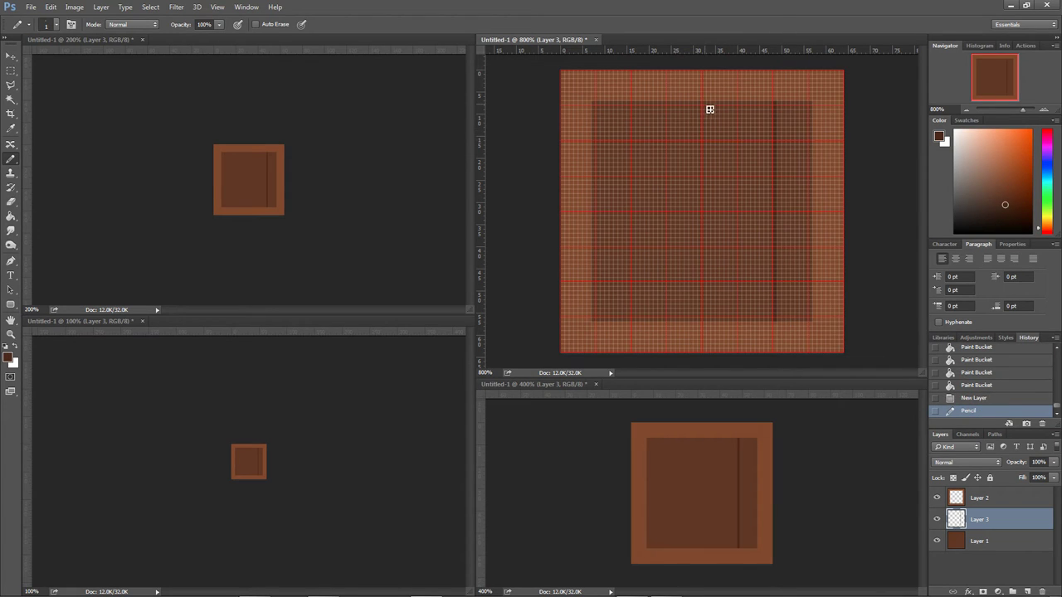
pyautogui.moveTo(709, 109)
pyautogui.mouseDown()
pyautogui.moveTo(726, 188)
pyautogui.moveTo(723, 324)
pyautogui.mouseUp()
pyautogui.moveTo(640, 109)
pyautogui.mouseDown()
pyautogui.moveTo(674, 243)
pyautogui.moveTo(668, 329)
pyautogui.mouseUp()
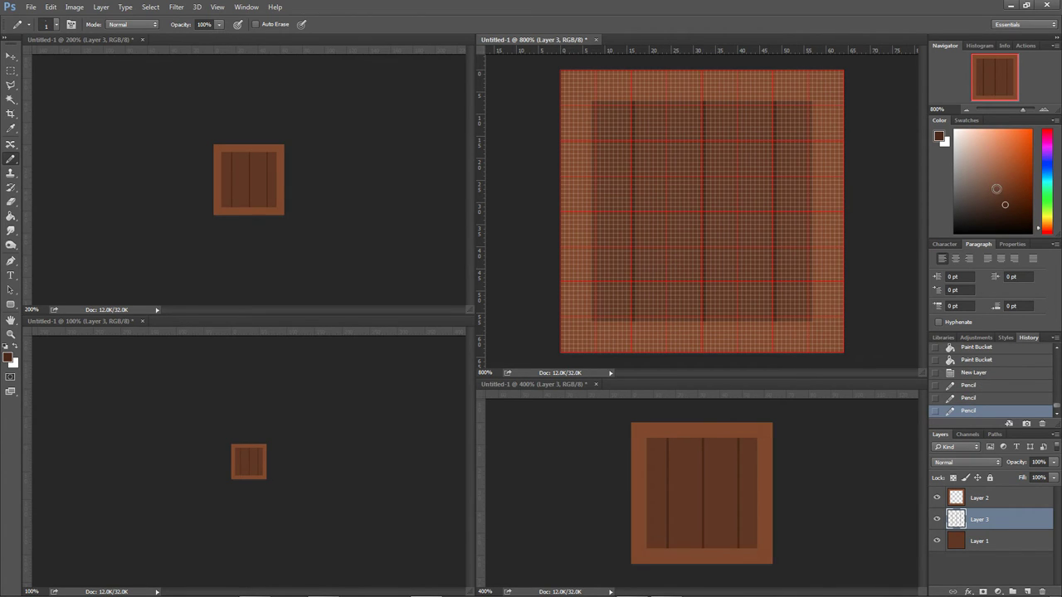
# Sample the plank brown, pick a lighter shade, and draw a vertical highlight line along the left side of each dark gap.
pyautogui.click(10, 128)
pyautogui.click(671, 165)
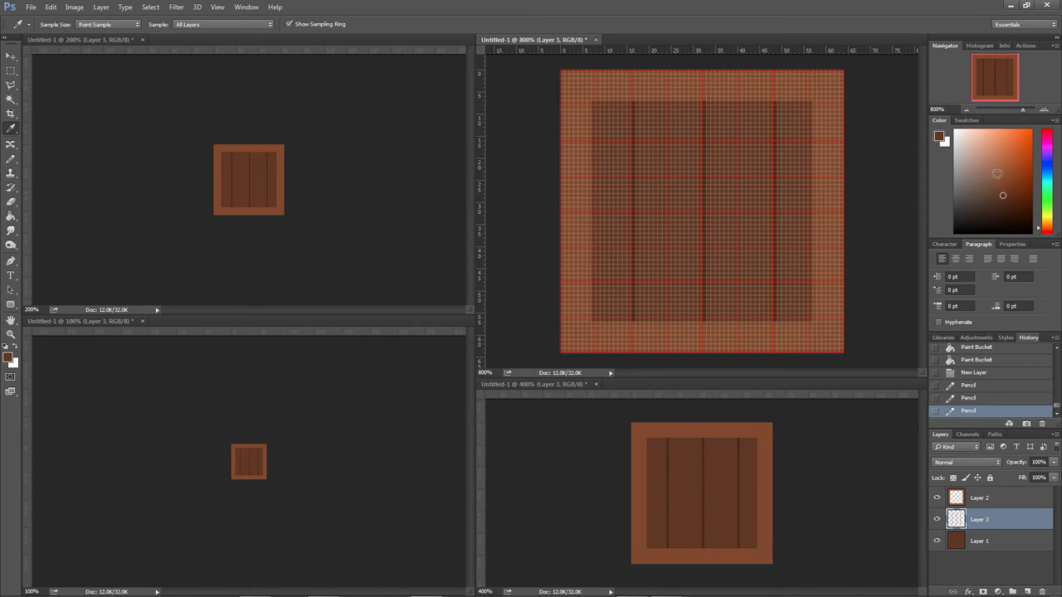
pyautogui.click(995, 171)
pyautogui.rightClick(11, 157)
pyautogui.click(50, 176)
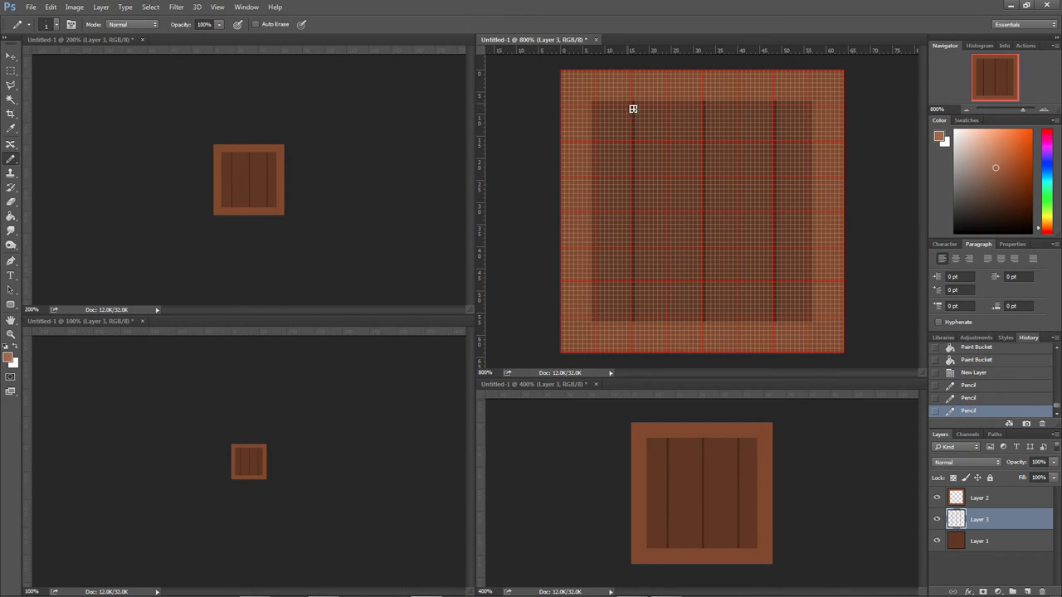
pyautogui.moveTo(632, 109)
pyautogui.mouseDown()
pyautogui.moveTo(650, 221)
pyautogui.moveTo(646, 323)
pyautogui.moveTo(704, 324)
pyautogui.moveTo(732, 227)
pyautogui.moveTo(734, 112)
pyautogui.moveTo(792, 176)
pyautogui.moveTo(792, 323)
pyautogui.mouseUp()
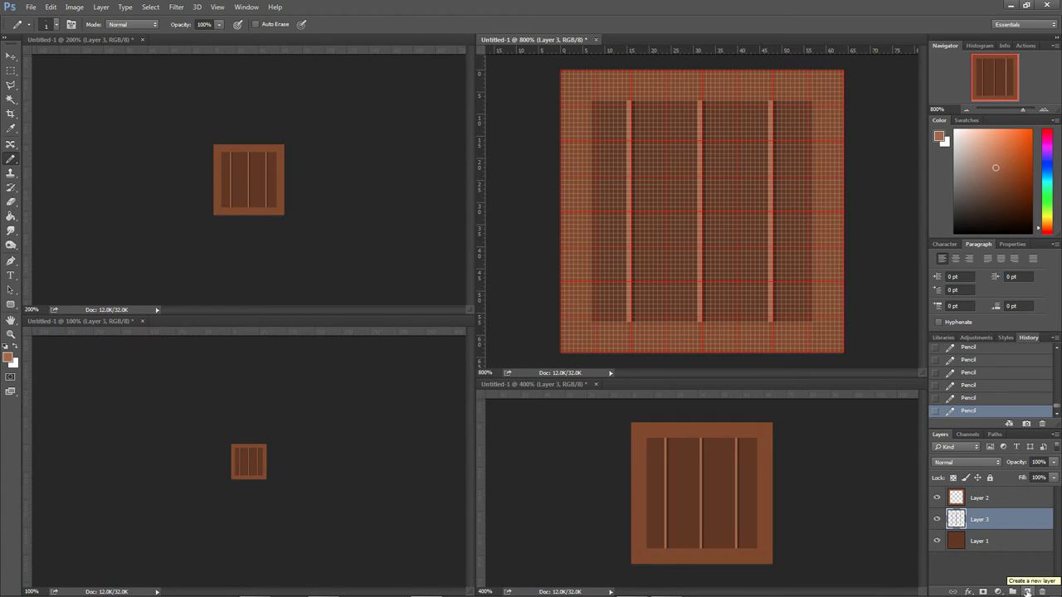
# Add a new layer above the plank lines and set the Pencil to black at 10% opacity.
pyautogui.click(1027, 590)
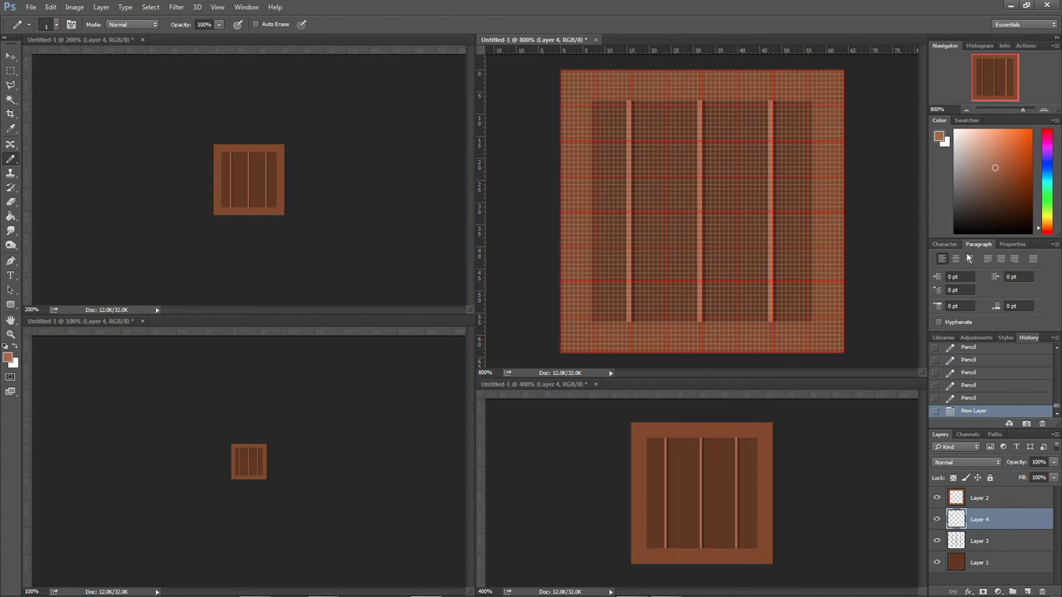
pyautogui.press('d')
pyautogui.click(205, 25)
pyautogui.press('Return')
pyautogui.moveTo(623, 378); pyautogui.dragTo(626, 424)
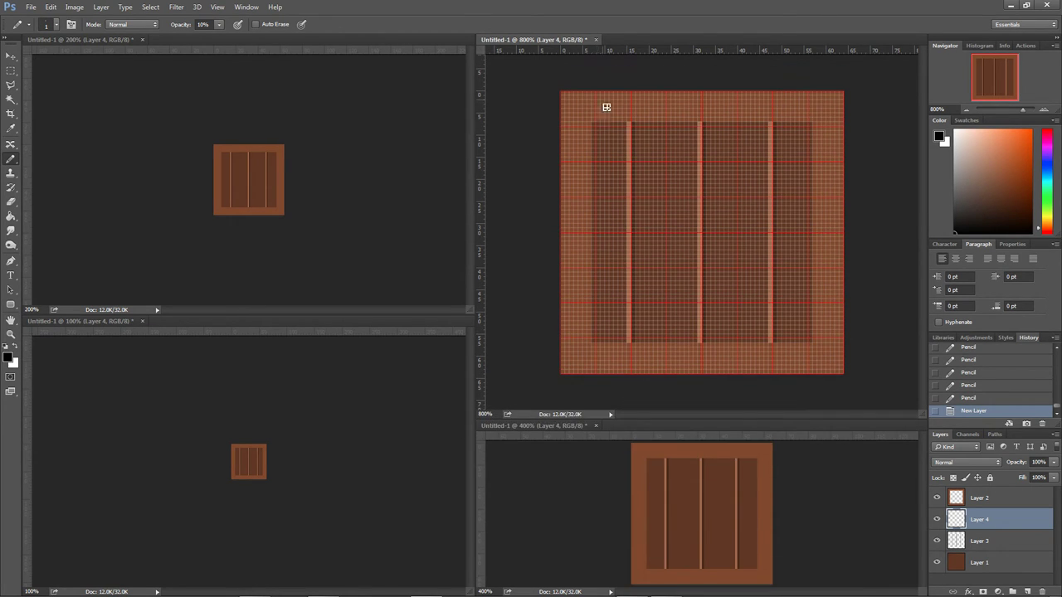
# Draw faint black vertical grain strokes down all four planks on Layer 4 with the Pencil at 10% opacity.
pyautogui.moveTo(607, 107); pyautogui.dragTo(610, 348)
pyautogui.moveTo(612, 141); pyautogui.dragTo(612, 340)
pyautogui.moveTo(624, 220); pyautogui.dragTo(619, 338)
pyautogui.moveTo(635, 129); pyautogui.dragTo(634, 290)
pyautogui.moveTo(628, 293); pyautogui.dragTo(628, 356)
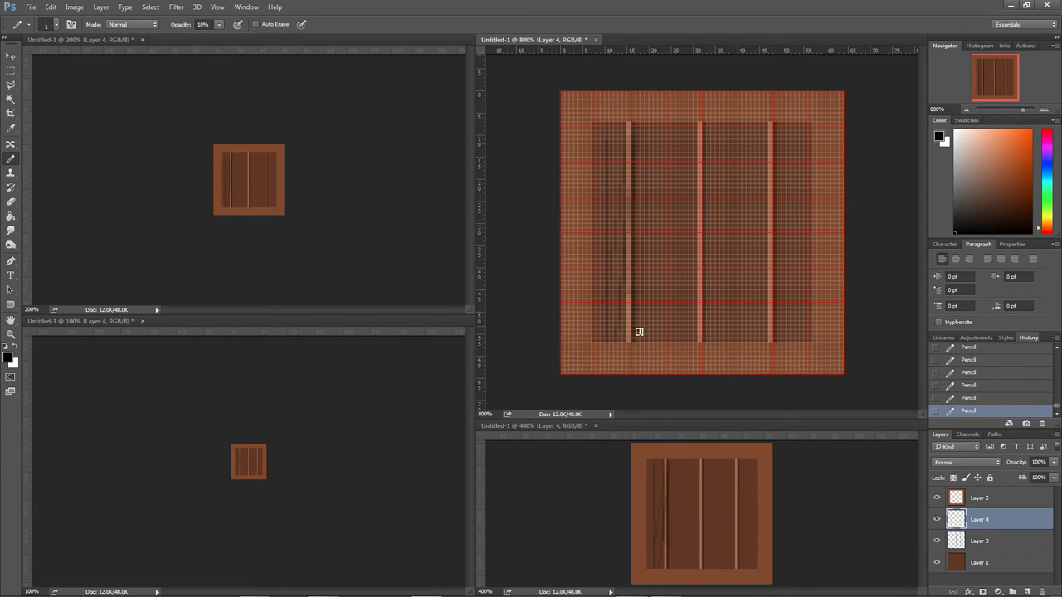
pyautogui.moveTo(642, 136); pyautogui.dragTo(642, 352)
pyautogui.moveTo(668, 133); pyautogui.dragTo(674, 317)
pyautogui.moveTo(714, 253); pyautogui.dragTo(715, 331)
pyautogui.moveTo(731, 149); pyautogui.dragTo(731, 331)
pyautogui.moveTo(746, 191); pyautogui.dragTo(749, 332)
pyautogui.moveTo(767, 154); pyautogui.dragTo(763, 357)
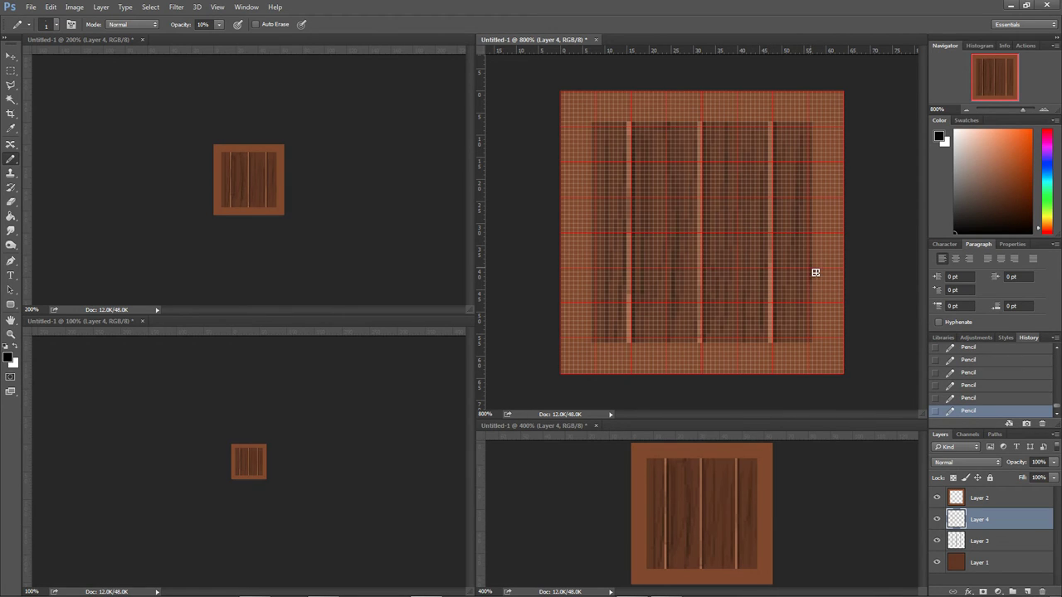
# Hide the grid and build up denser, darker grain over the planks and their highlight lines with more vertical Pencil strokes.
pyautogui.press("ctrl+'")
pyautogui.moveTo(700, 159); pyautogui.dragTo(699, 328)
pyautogui.moveTo(625, 184); pyautogui.dragTo(629, 324)
pyautogui.moveTo(660, 140); pyautogui.dragTo(659, 205)
pyautogui.moveTo(778, 146)
pyautogui.mouseDown()
pyautogui.moveTo(778, 311)
pyautogui.moveTo(802, 276)
pyautogui.mouseUp()
pyautogui.moveTo(610, 118); pyautogui.dragTo(594, 356)
pyautogui.moveTo(687, 249); pyautogui.dragTo(697, 324)
pyautogui.moveTo(770, 204); pyautogui.dragTo(770, 328)
pyautogui.moveTo(593, 189); pyautogui.dragTo(593, 222)
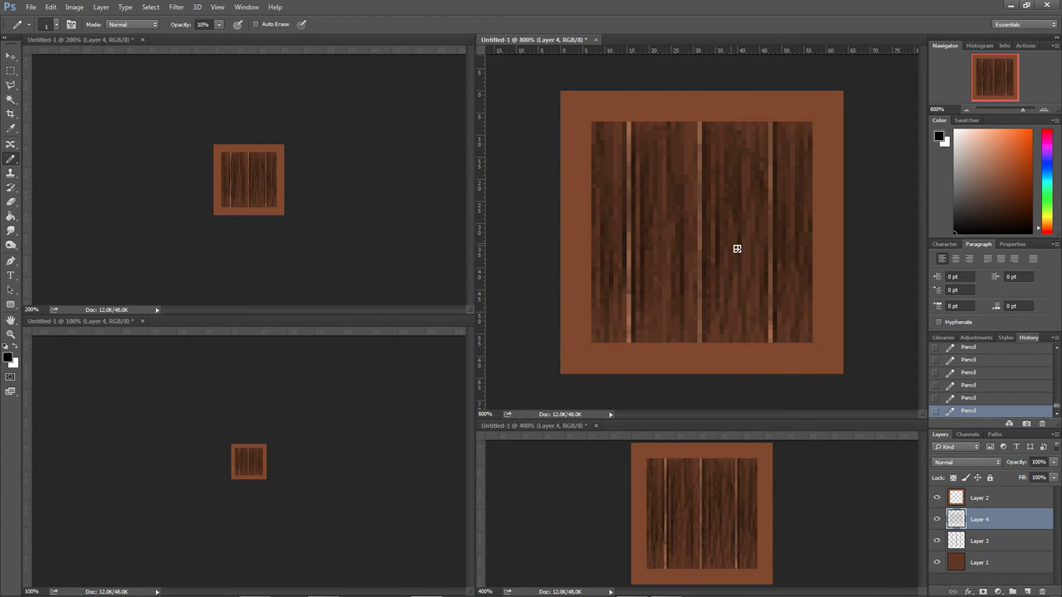
# Lighten the grain around the middle of the second plank with short Eraser strokes at 10% opacity.
pyautogui.click(11, 202)
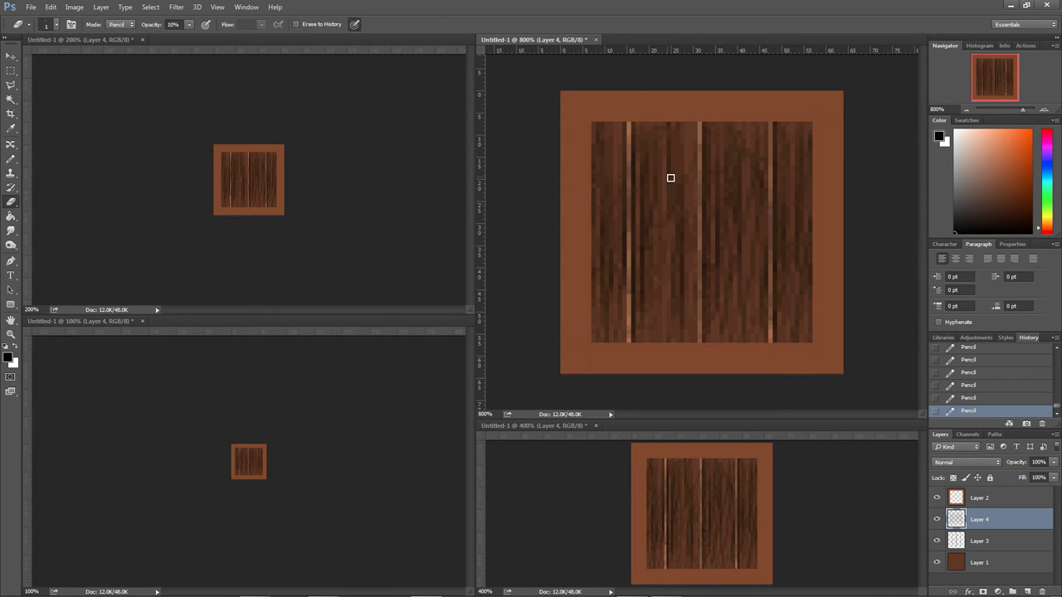
pyautogui.moveTo(662, 231); pyautogui.dragTo(660, 235)
pyautogui.moveTo(664, 241); pyautogui.dragTo(667, 245)
pyautogui.moveTo(668, 240); pyautogui.dragTo(671, 224)
pyautogui.moveTo(673, 217)
pyautogui.mouseDown()
pyautogui.moveTo(676, 204)
pyautogui.moveTo(676, 241)
pyautogui.mouseUp()
pyautogui.moveTo(676, 242)
pyautogui.mouseDown()
pyautogui.moveTo(672, 212)
pyautogui.moveTo(658, 251)
pyautogui.mouseUp()
# Set the Pencil to 20% opacity and dab a dark ring-shaped knot around the middle of the second plank.
pyautogui.rightClick(10, 159)
pyautogui.click(70, 167)
pyautogui.click(202, 24)
pyautogui.write('20')
pyautogui.press('Return')
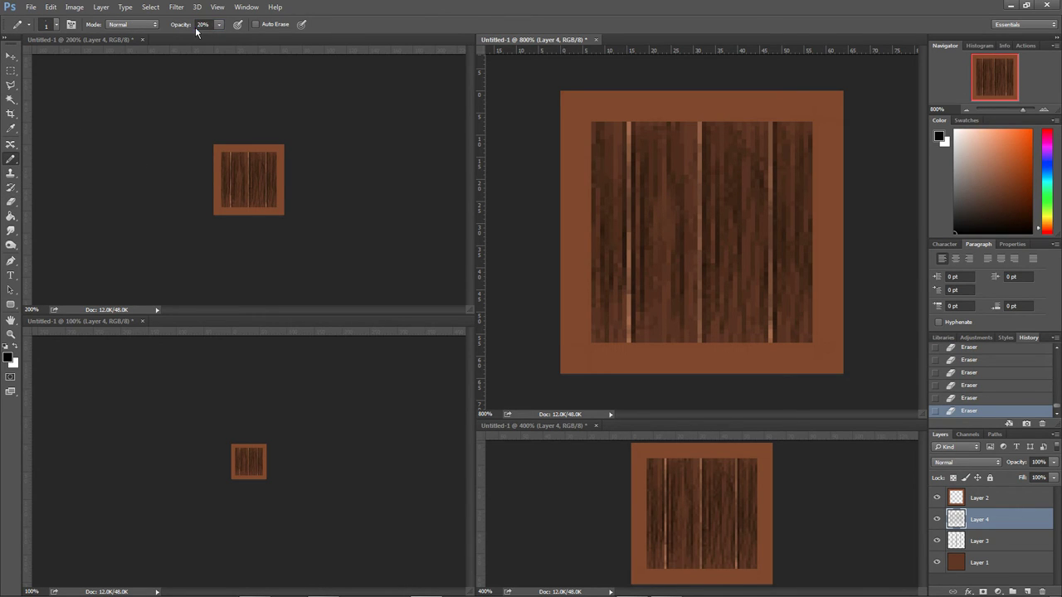
pyautogui.click(662, 238)
pyautogui.click(661, 234)
pyautogui.click(662, 243)
pyautogui.click(669, 248)
pyautogui.click(673, 243)
pyautogui.click(673, 240)
pyautogui.click(674, 228)
pyautogui.click(669, 211)
pyautogui.click(663, 207)
pyautogui.click(659, 236)
pyautogui.click(657, 243)
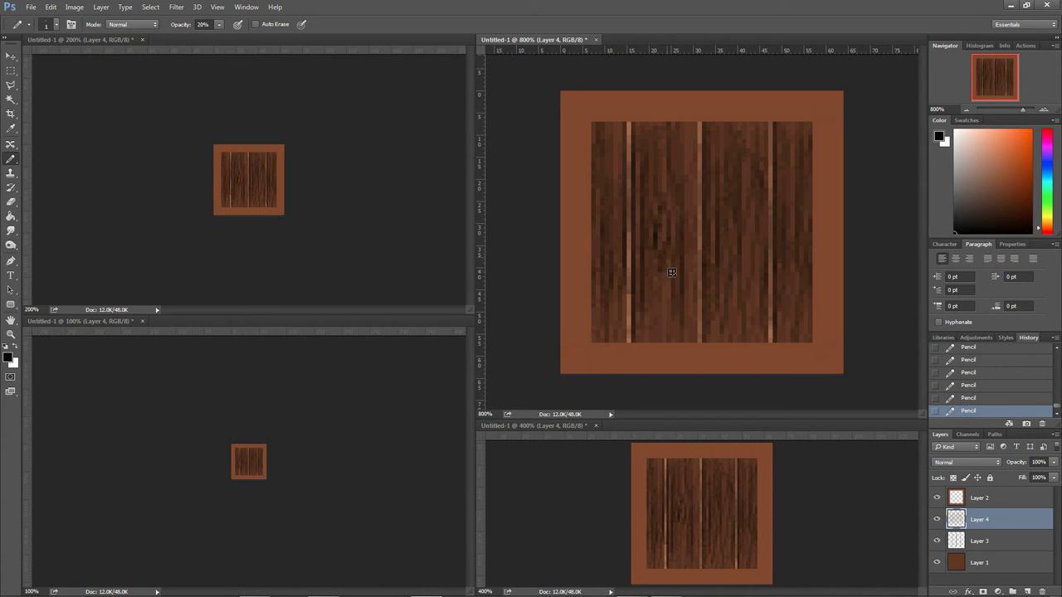
# Add dark pixels below the knot and build a second, smaller knot above it in the second plank.
pyautogui.click(669, 265)
pyautogui.click(666, 187)
pyautogui.click(662, 184)
pyautogui.click(671, 200)
pyautogui.click(668, 216)
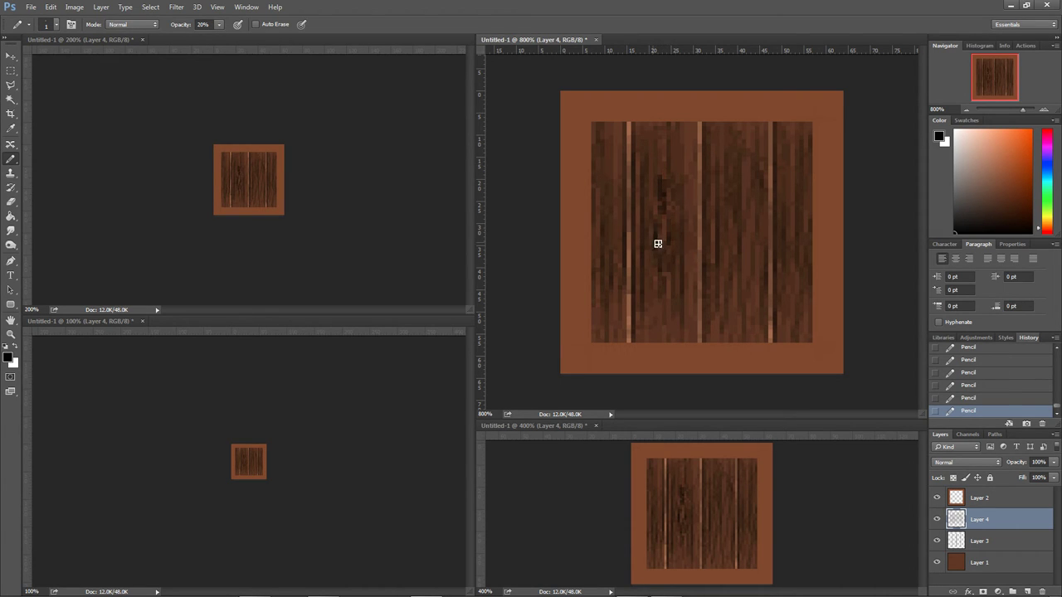
# Soften the pixels in and around both knots of the second plank with the Eraser at 10% opacity.
pyautogui.click(11, 201)
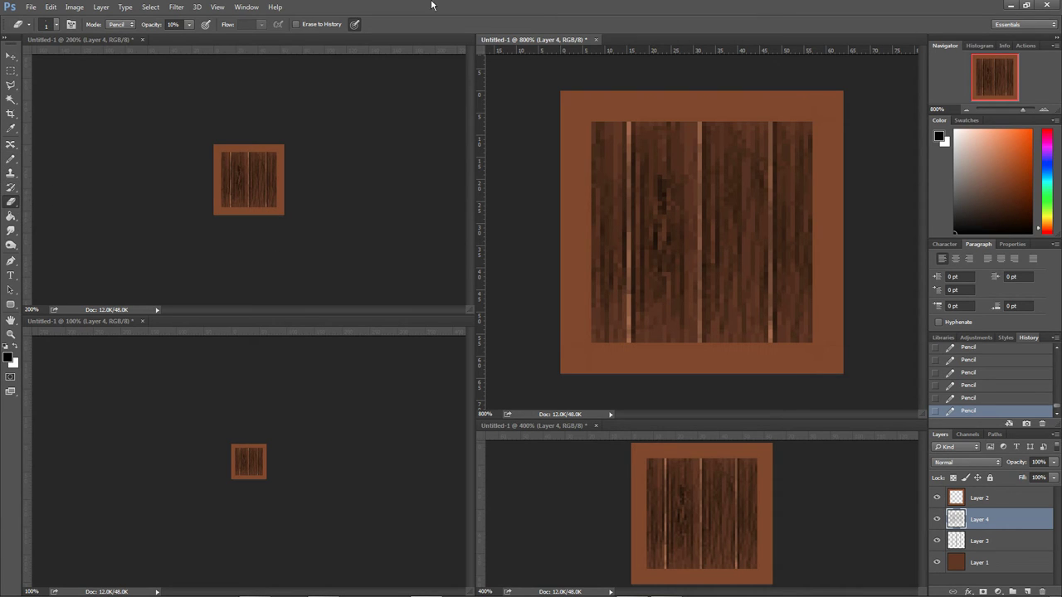
pyautogui.click(661, 241)
pyautogui.click(673, 239)
pyautogui.click(685, 241)
pyautogui.click(674, 247)
pyautogui.click(669, 229)
pyautogui.click(670, 187)
# Darken the outlines and centres of both second-plank knots with Pencil dabs at 20% opacity.
pyautogui.click(10, 162)
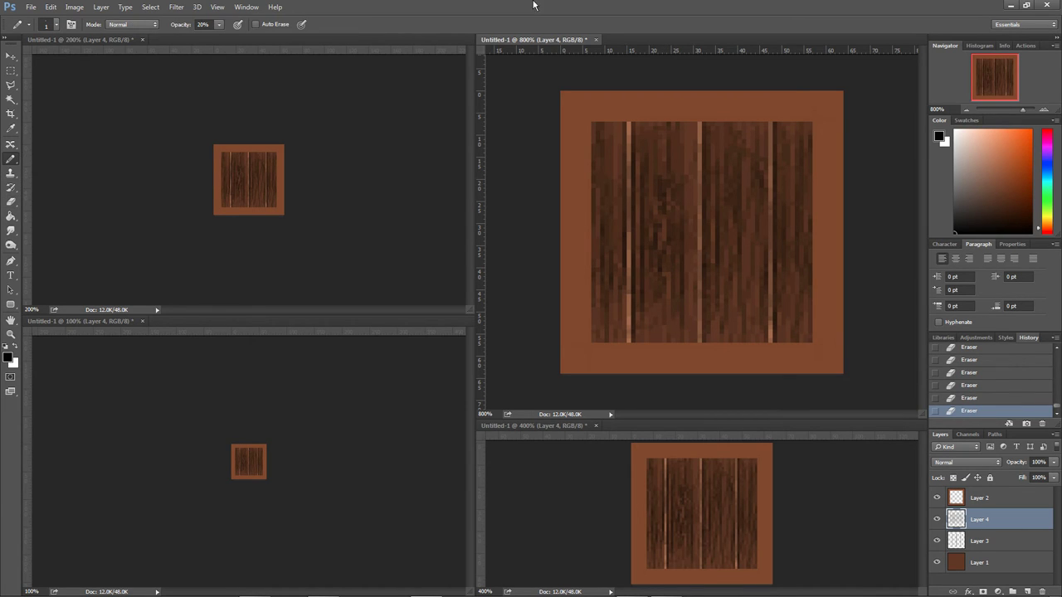
pyautogui.click(677, 253)
pyautogui.click(675, 246)
pyautogui.click(672, 249)
pyautogui.click(669, 257)
pyautogui.click(666, 264)
pyautogui.click(663, 241)
pyautogui.click(665, 204)
pyautogui.click(672, 247)
pyautogui.click(664, 262)
pyautogui.click(663, 207)
pyautogui.click(665, 185)
pyautogui.click(668, 172)
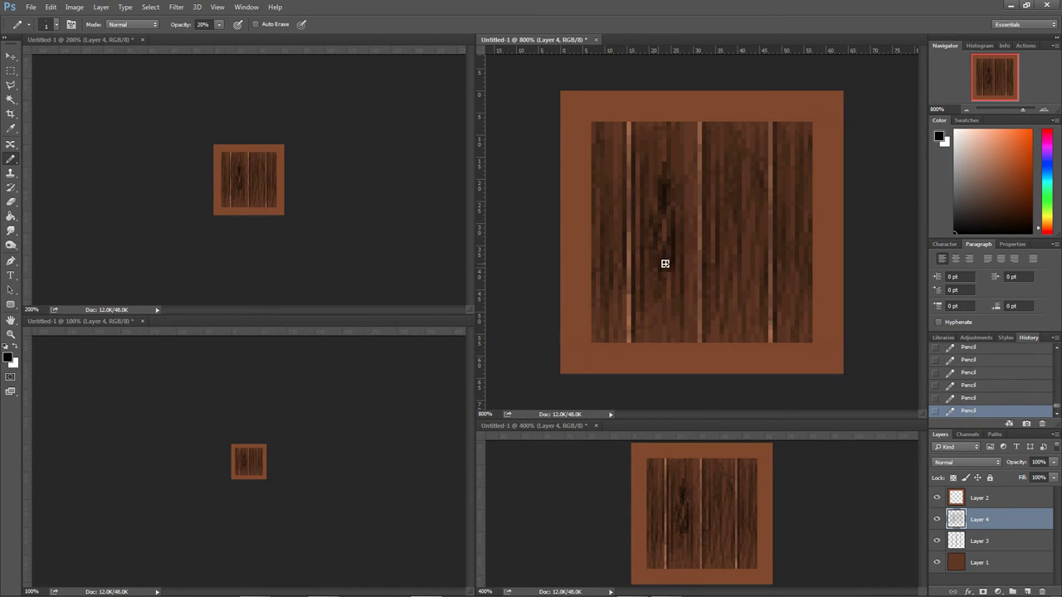
# Lighten the core of the lower knot in the second plank with the Eraser at 10% opacity.
pyautogui.click(11, 201)
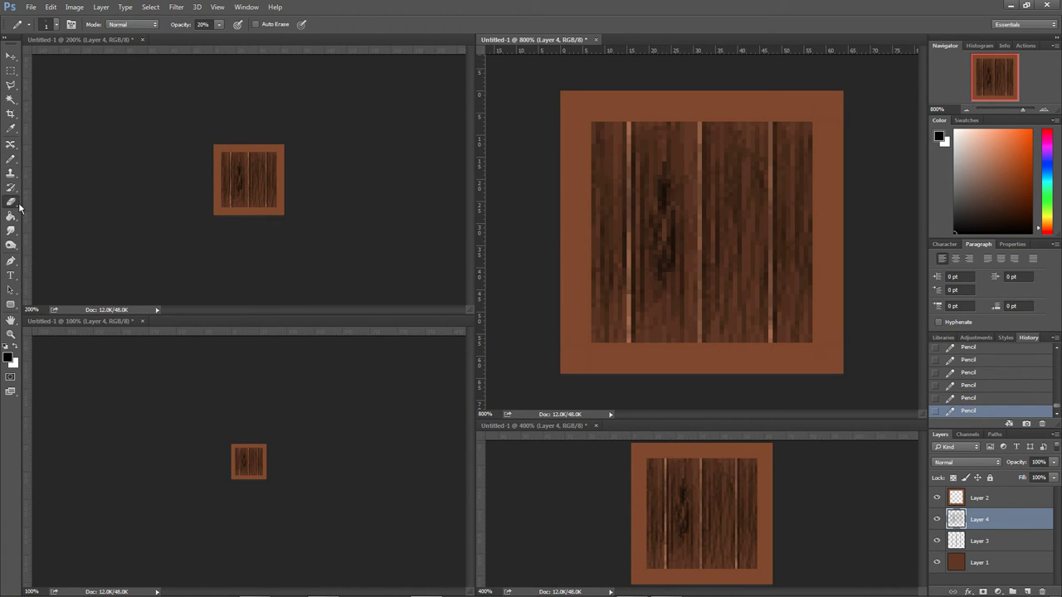
pyautogui.click(336, 4)
pyautogui.click(667, 238)
pyautogui.click(668, 242)
pyautogui.click(671, 247)
pyautogui.click(670, 253)
pyautogui.click(669, 257)
pyautogui.click(667, 236)
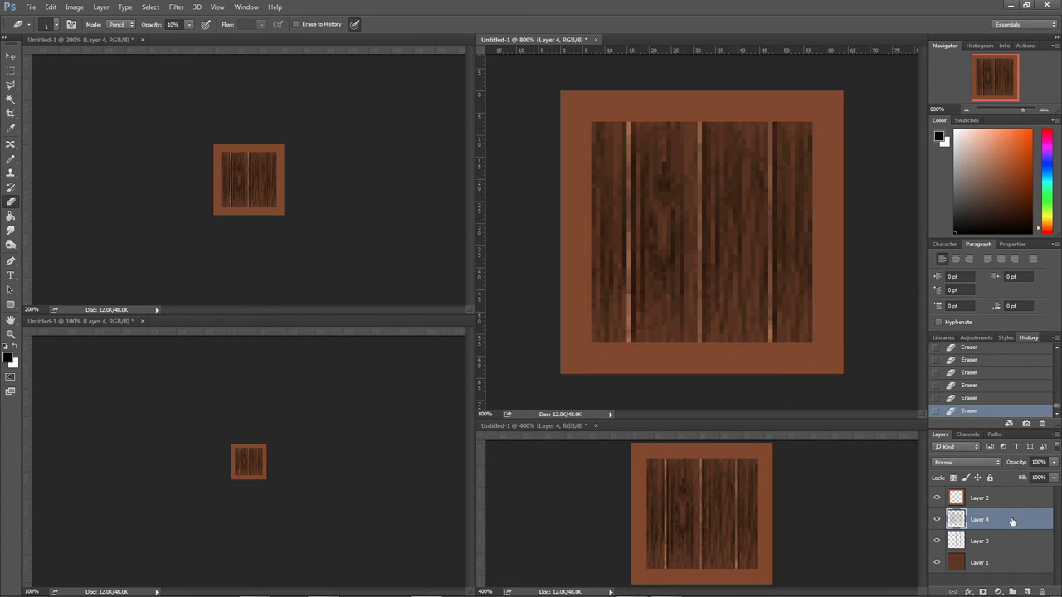
# Add a new layer above the Layer 4 grain and set the foreground colour to a 50% brightness grey (808080).
pyautogui.click(1027, 591)
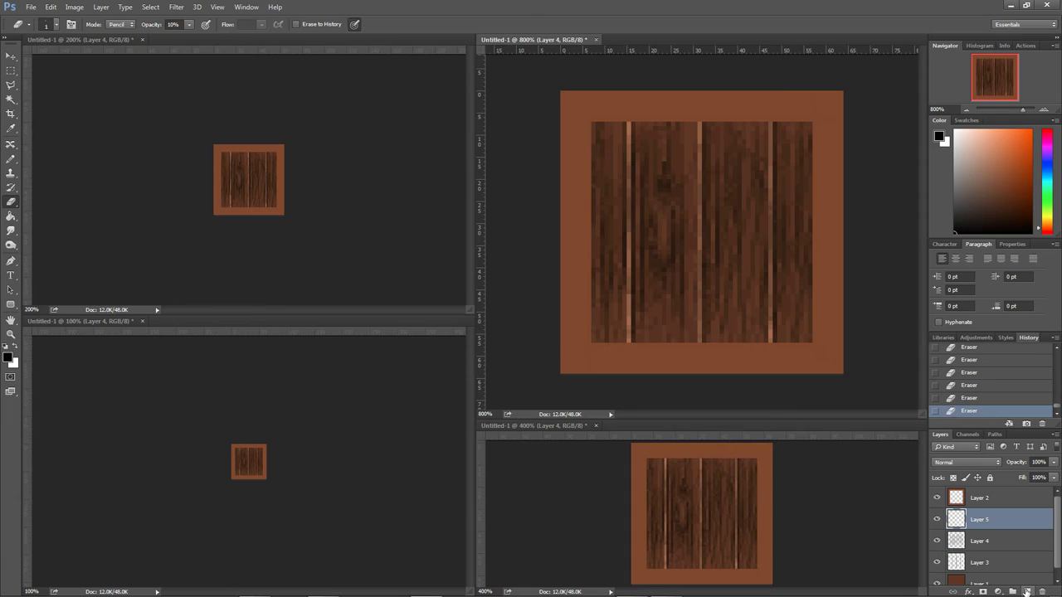
pyautogui.click(189, 24)
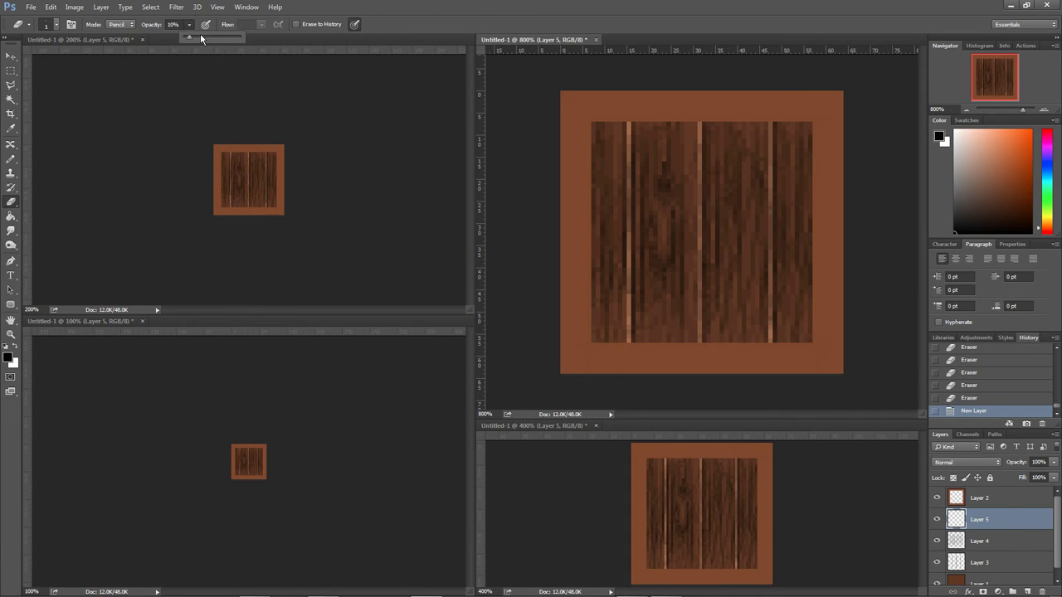
pyautogui.click(481, 31)
pyautogui.click(940, 137)
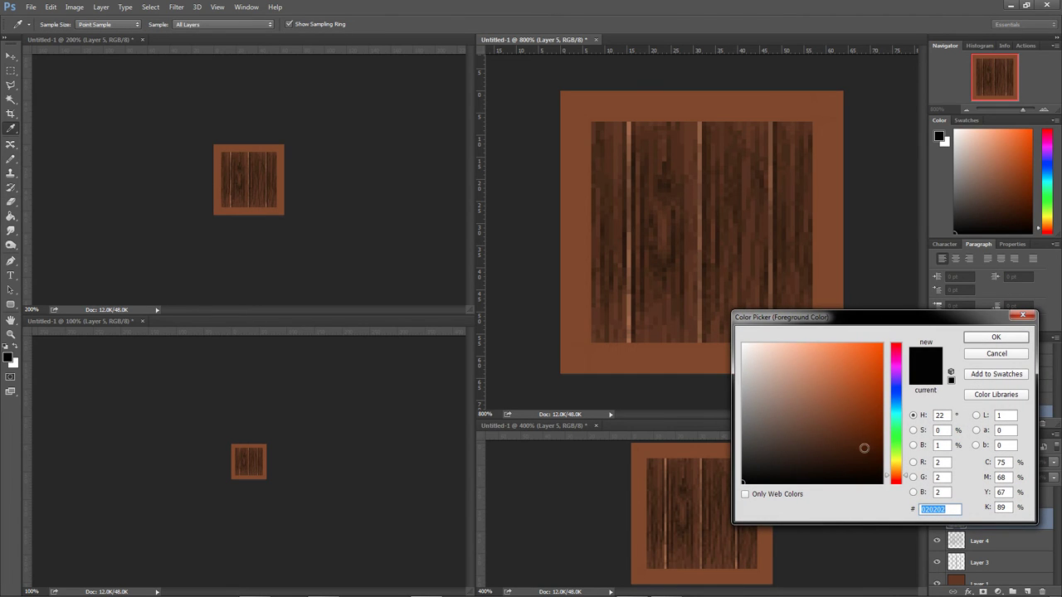
pyautogui.write('000000')
pyautogui.moveTo(950, 445); pyautogui.dragTo(902, 447)
pyautogui.write('50')
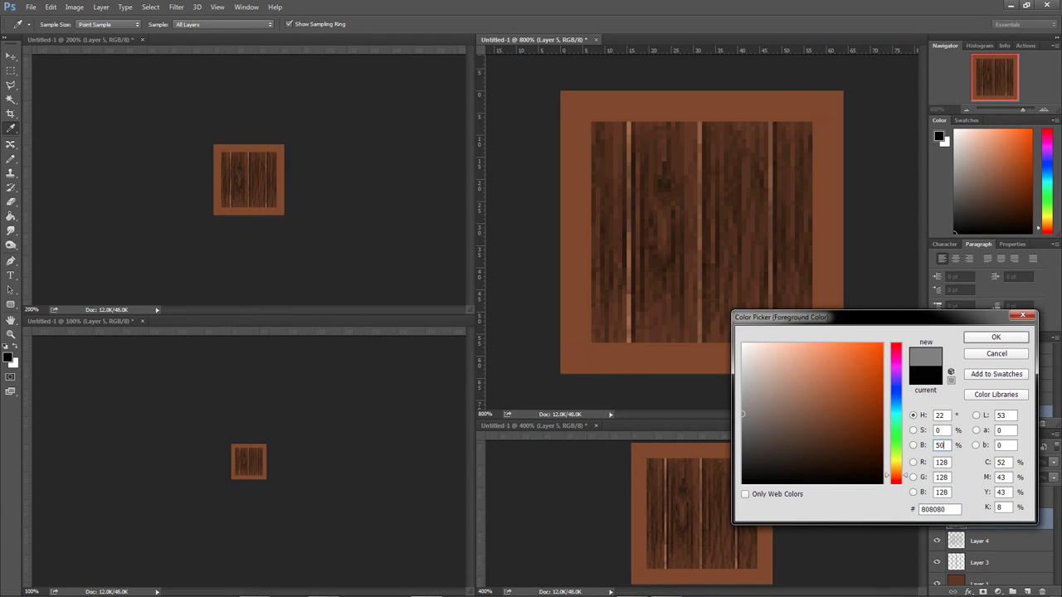
pyautogui.press('Return')
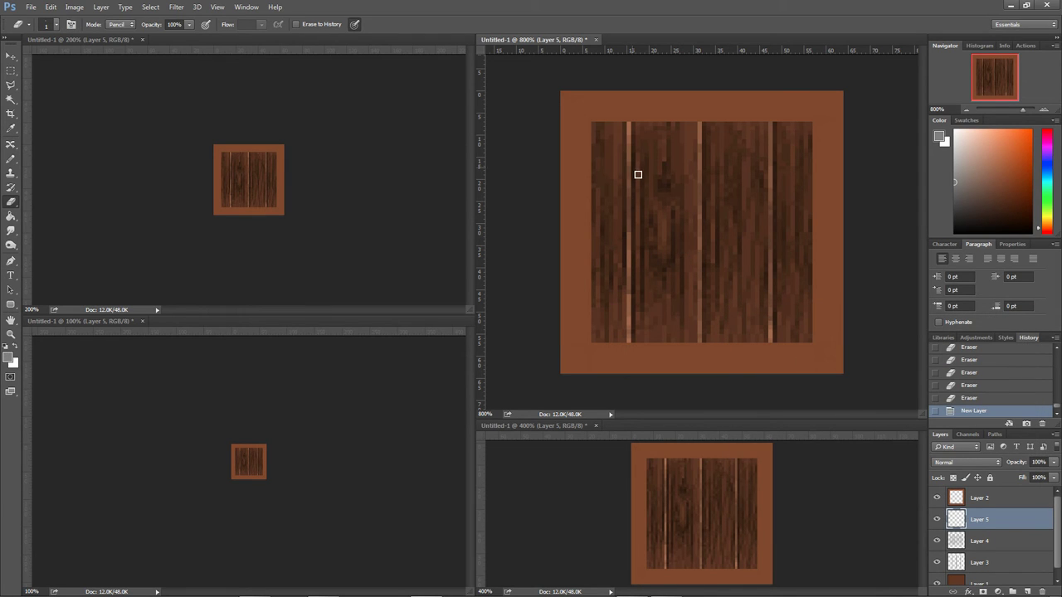
# Draw a one-pixel grey outline around the plank area along the frame's inner edge, using the Pencil at 100% opacity.
pyautogui.press('b')
pyautogui.moveTo(596, 126)
pyautogui.mouseDown()
pyautogui.moveTo(622, 214)
pyautogui.moveTo(618, 344)
pyautogui.mouseUp()
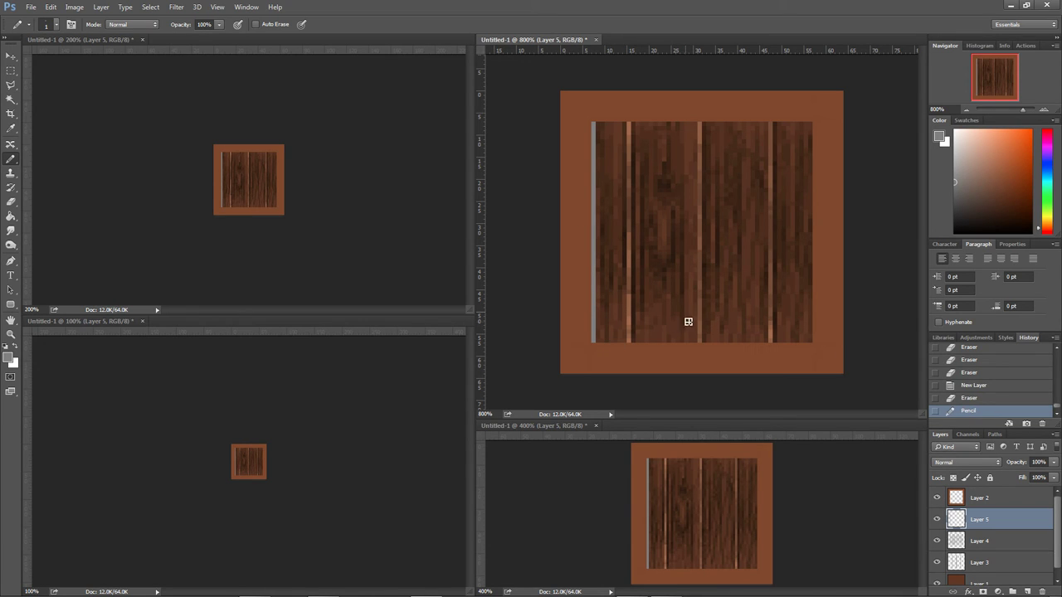
pyautogui.keyDown('shift'); pyautogui.click(813, 341); pyautogui.keyUp('shift')
pyautogui.keyDown('shift'); pyautogui.click(812, 125); pyautogui.keyUp('shift')
pyautogui.keyDown('shift'); pyautogui.click(597, 125); pyautogui.keyUp('shift')
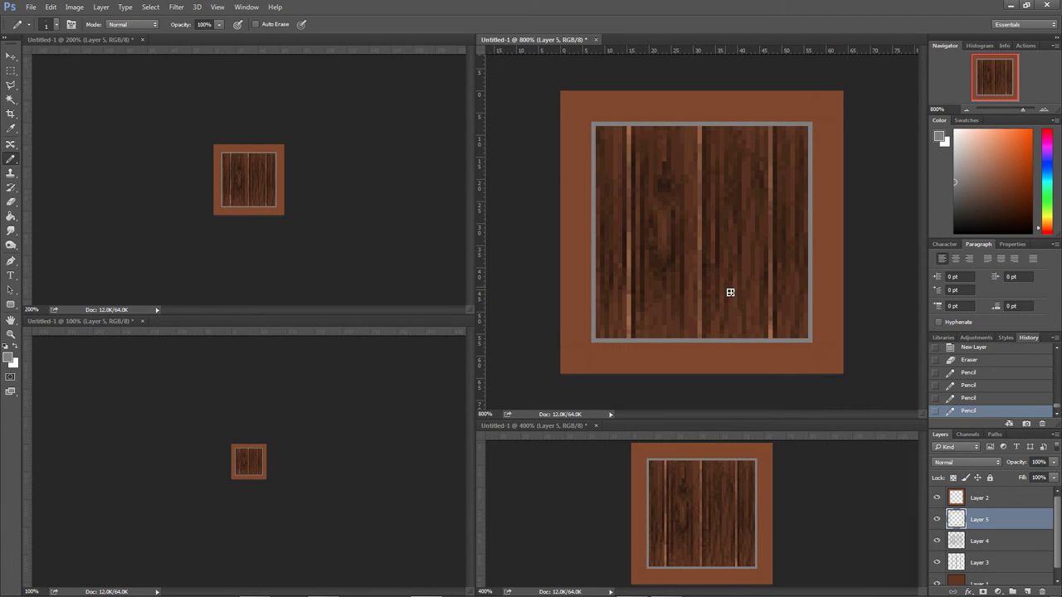
# Set the foreground brightness to 70% and draw a second, lighter grey outline one pixel inside the first.
pyautogui.click(941, 137)
pyautogui.click(940, 445)
pyautogui.write('70')
pyautogui.press('Return')
pyautogui.click(603, 134)
pyautogui.keyDown('shift'); pyautogui.click(600, 336); pyautogui.keyUp('shift')
pyautogui.keyDown('shift'); pyautogui.click(810, 341); pyautogui.keyUp('shift')
pyautogui.keyDown('shift'); pyautogui.click(808, 128); pyautogui.keyUp('shift')
pyautogui.keyDown('shift'); pyautogui.click(603, 131); pyautogui.keyUp('shift')
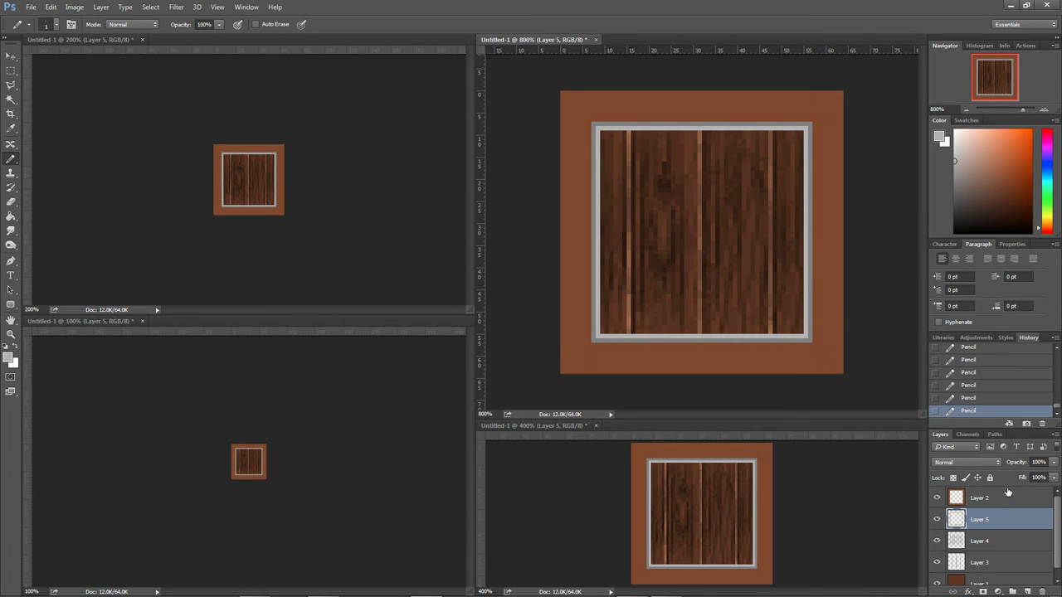
# Set the blend mode of the grey outline layer to Multiply at 100% opacity.
pyautogui.click(992, 463)
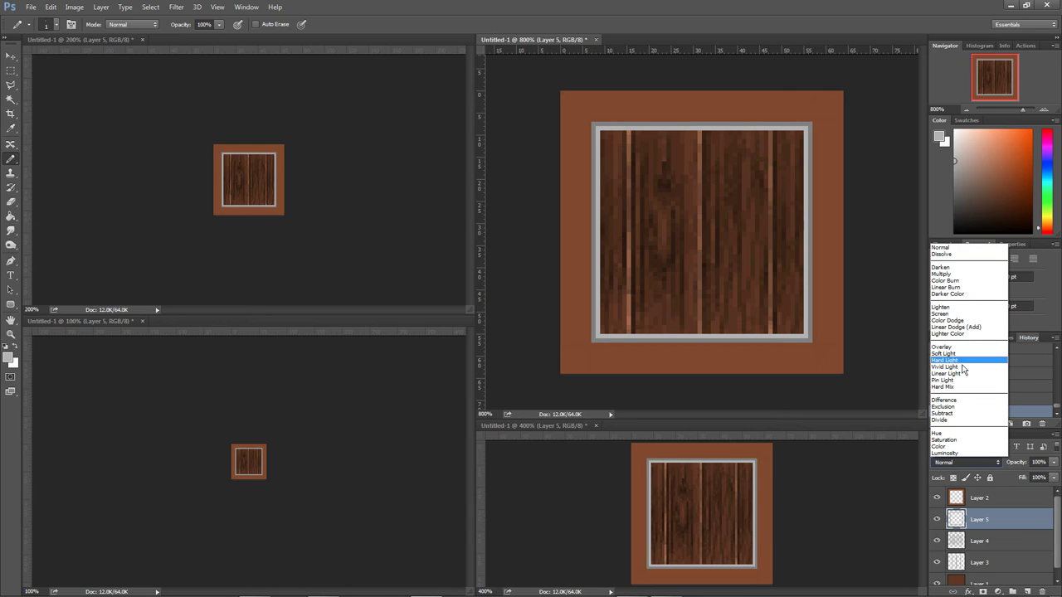
pyautogui.click(946, 275)
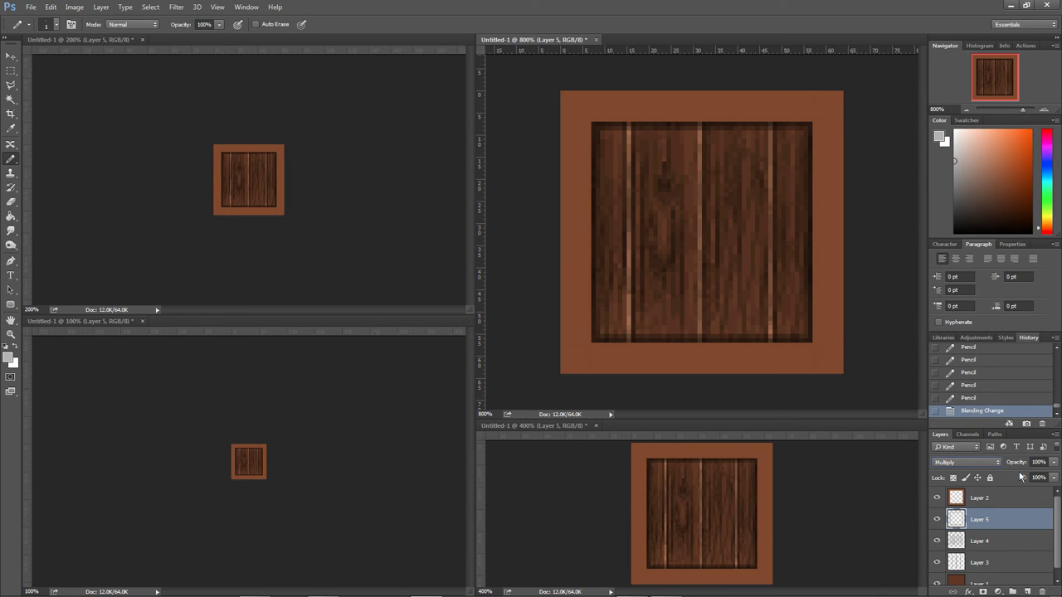
pyautogui.click(1054, 477)
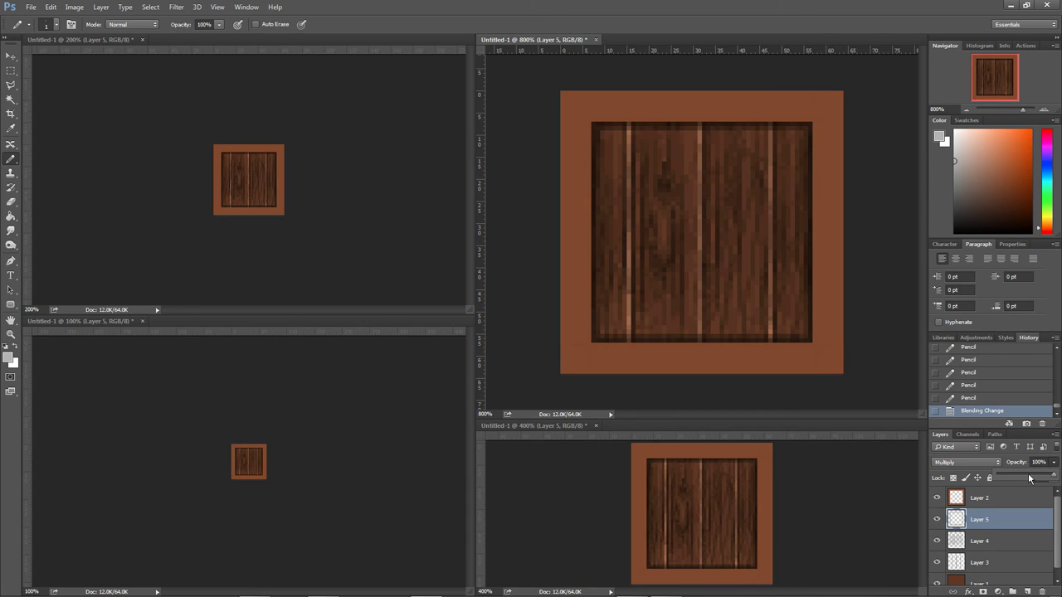
pyautogui.click(1028, 478)
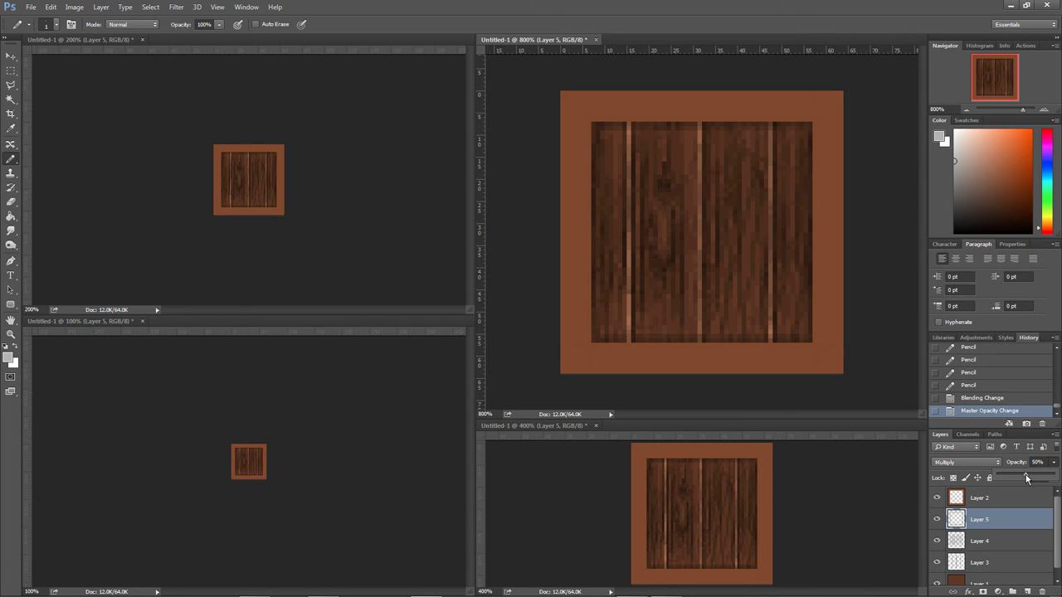
pyautogui.moveTo(1052, 480); pyautogui.dragTo(1060, 464)
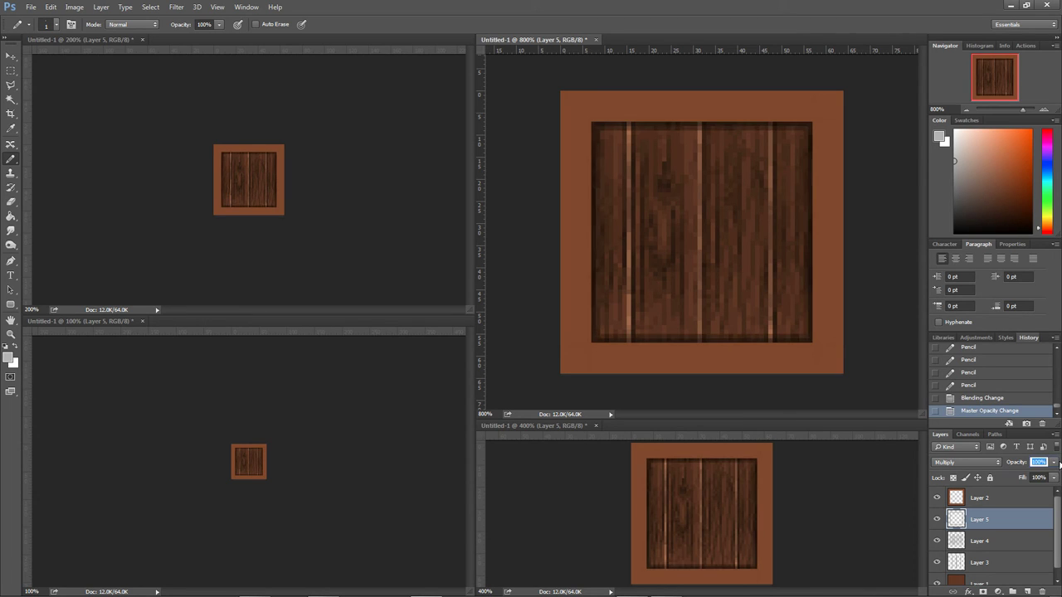
# Add a new layer above the Layer 2 frame and hide the Layer 4 grain.
pyautogui.click(983, 501)
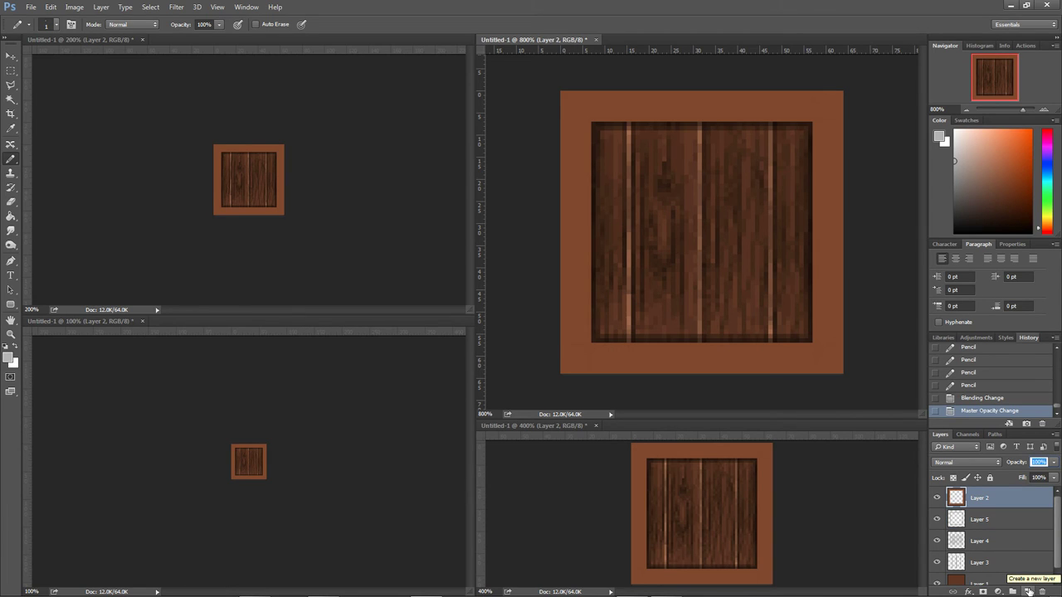
pyautogui.click(1028, 591)
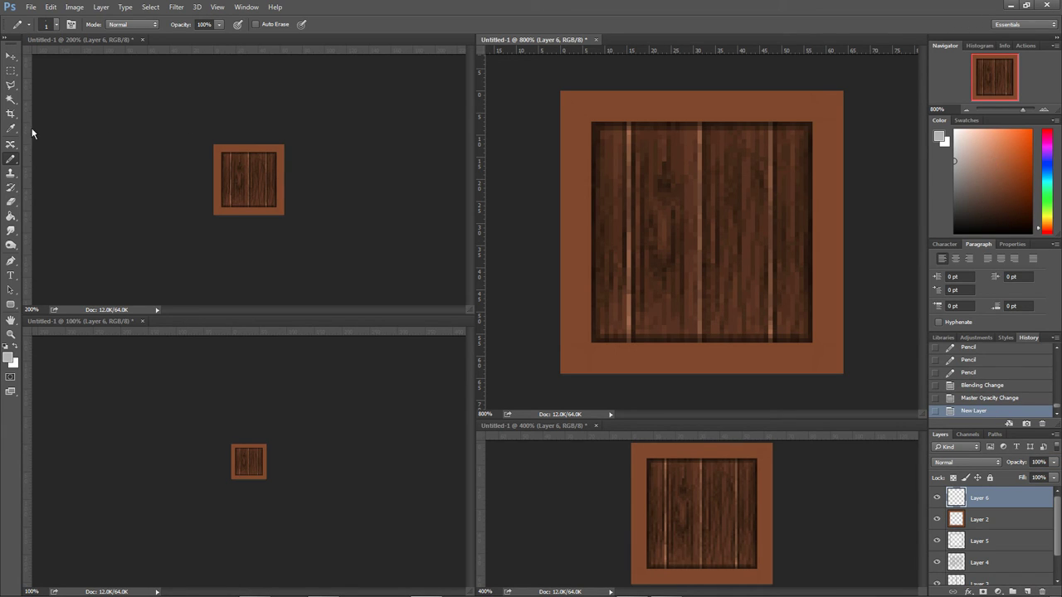
pyautogui.click(11, 129)
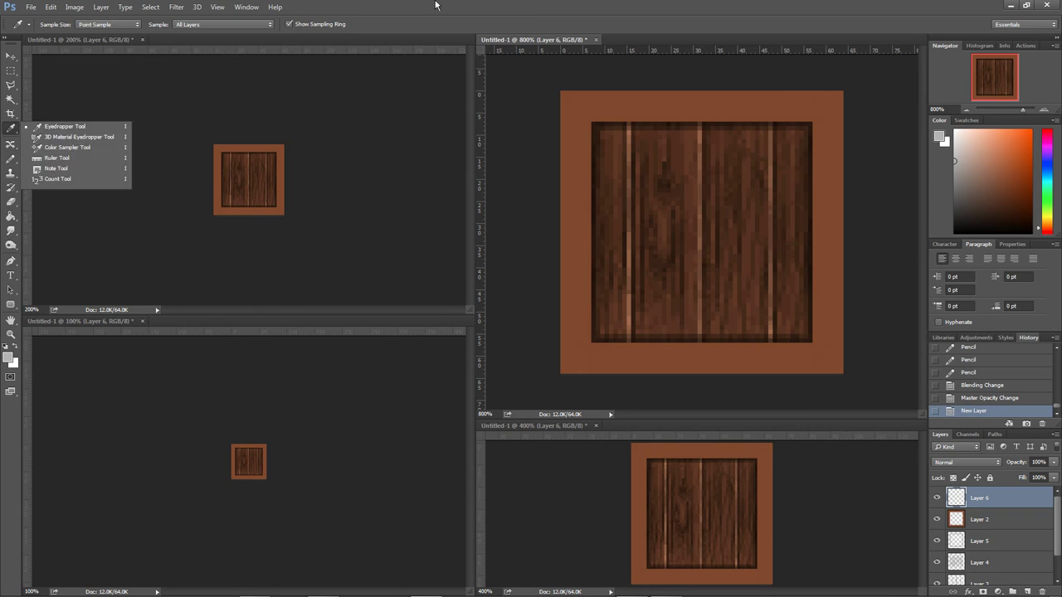
pyautogui.scroll(-2, 942, 552)
pyautogui.click(938, 532)
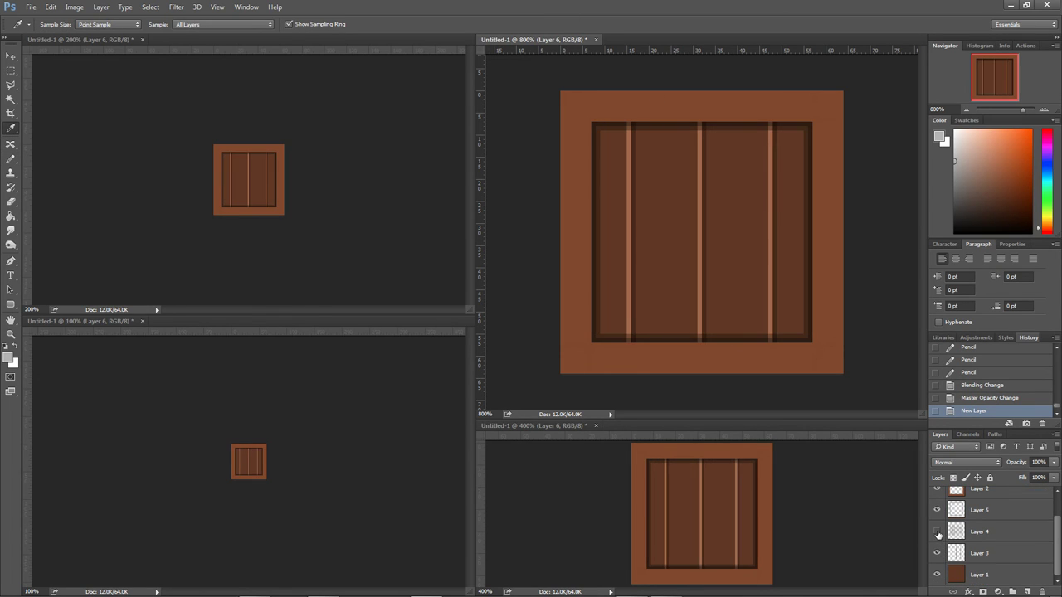
# Pick a brown close to the frame colour and pencil thin diagonal seams across the frame's corners on Layer 6.
pyautogui.click(737, 168)
pyautogui.click(773, 178)
pyautogui.click(755, 179)
pyautogui.click(1000, 181)
pyautogui.click(12, 160)
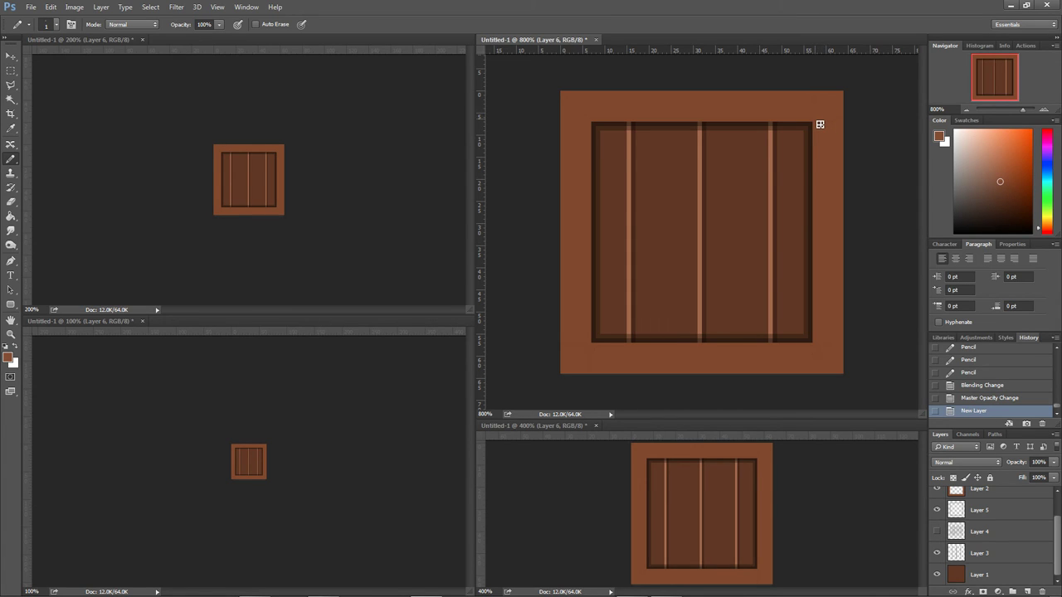
pyautogui.scroll(1, 1006, 524)
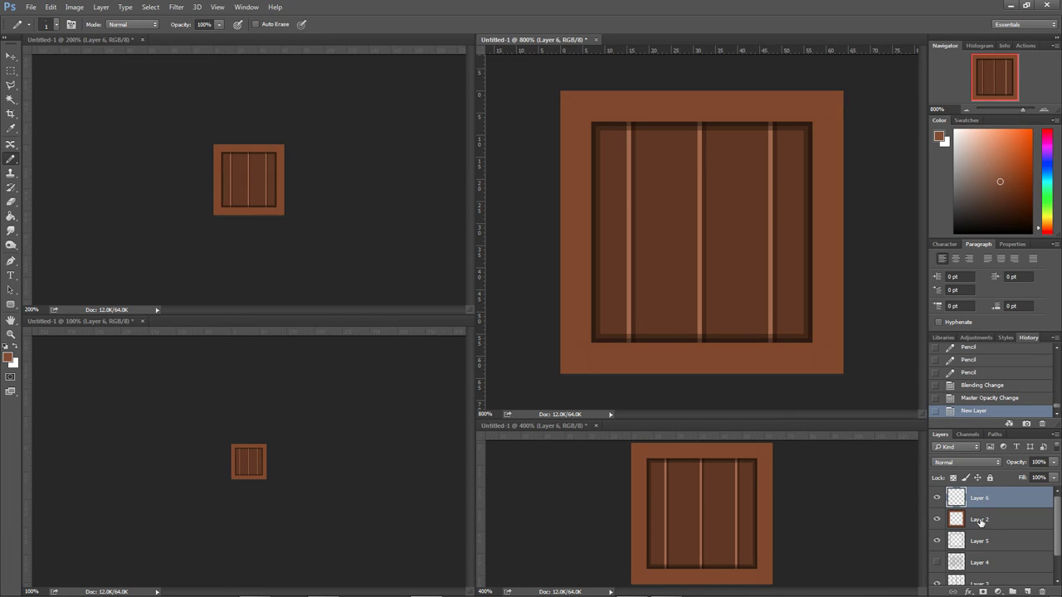
pyautogui.click(819, 126)
pyautogui.click(830, 116)
pyautogui.click(829, 113)
pyautogui.click(833, 109)
pyautogui.click(841, 102)
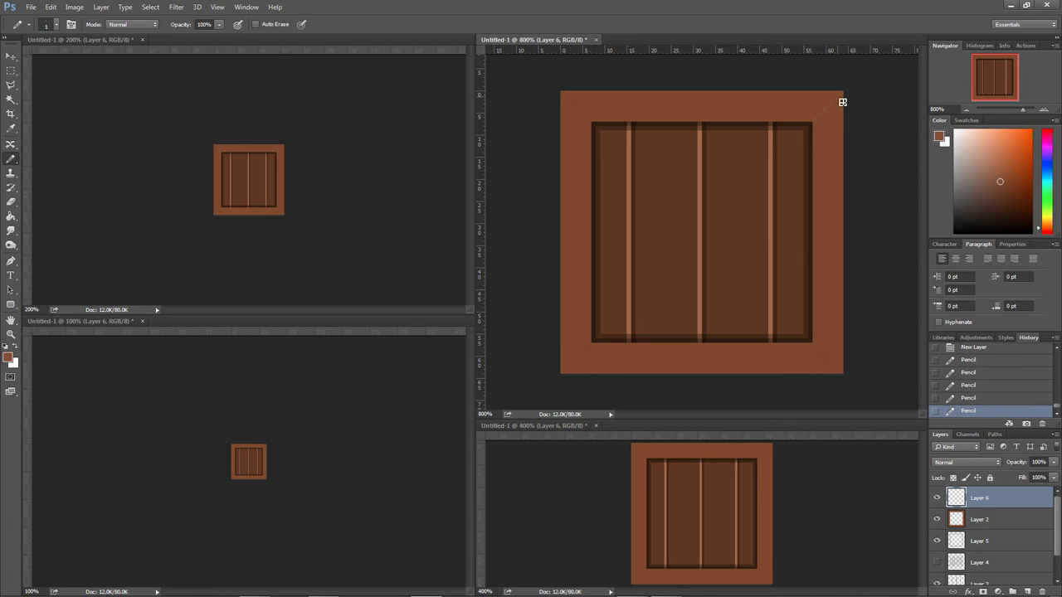
pyautogui.click(844, 99)
# Sample the plank highlight colour and draw light diagonal lines along the seams at all four frame corners.
pyautogui.click(12, 131)
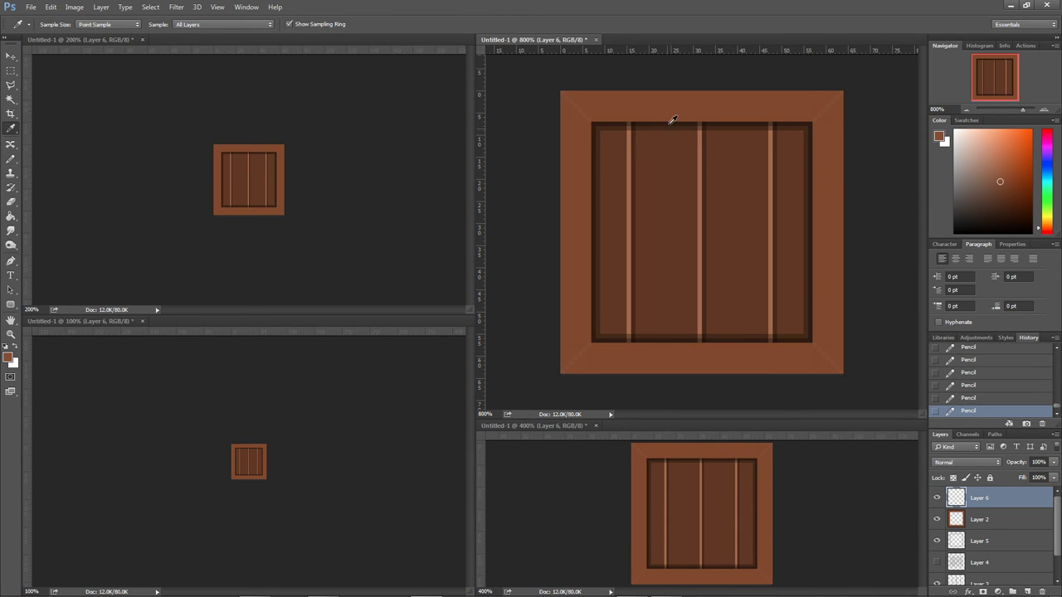
pyautogui.click(633, 146)
pyautogui.click(11, 158)
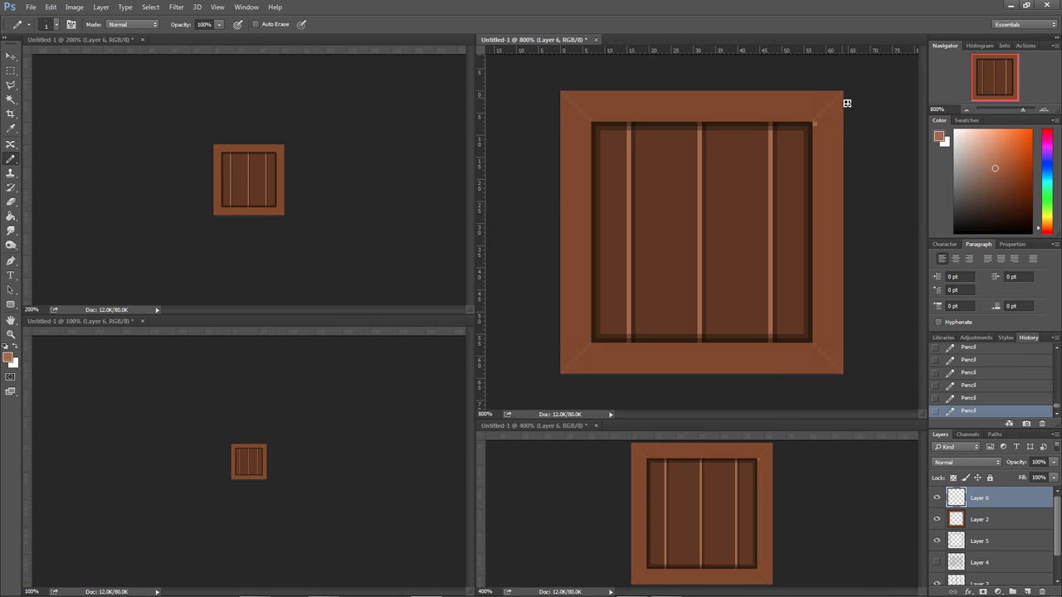
pyautogui.moveTo(841, 98); pyautogui.dragTo(815, 125)
pyautogui.moveTo(840, 372); pyautogui.dragTo(813, 345)
pyautogui.moveTo(566, 371); pyautogui.dragTo(590, 347)
pyautogui.moveTo(567, 104); pyautogui.dragTo(590, 120)
# Sample the dark plank brown and draw a dark diagonal line beside each light corner seam of the frame.
pyautogui.click(11, 128)
pyautogui.click(614, 145)
pyautogui.click(11, 158)
pyautogui.click(594, 121)
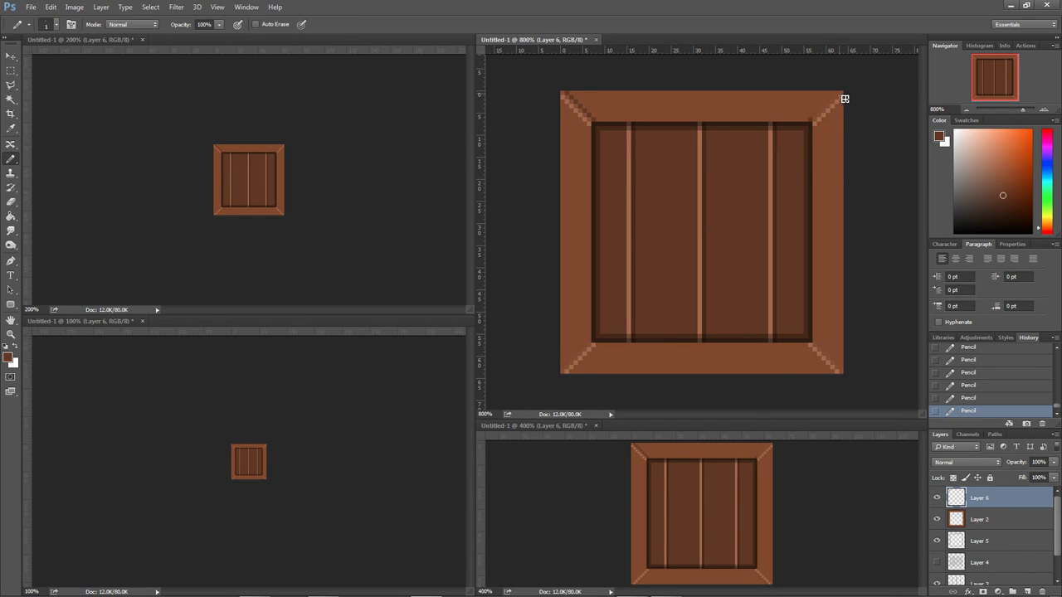
pyautogui.moveTo(841, 94); pyautogui.dragTo(814, 121)
pyautogui.moveTo(818, 345); pyautogui.dragTo(843, 370)
pyautogui.moveTo(592, 345); pyautogui.dragTo(566, 373)
# Add a new layer above the corner seams and set the Pencil to black at 10% opacity.
pyautogui.click(1027, 592)
pyautogui.press('d')
pyautogui.click(204, 24)
pyautogui.write('10')
pyautogui.press('Return')
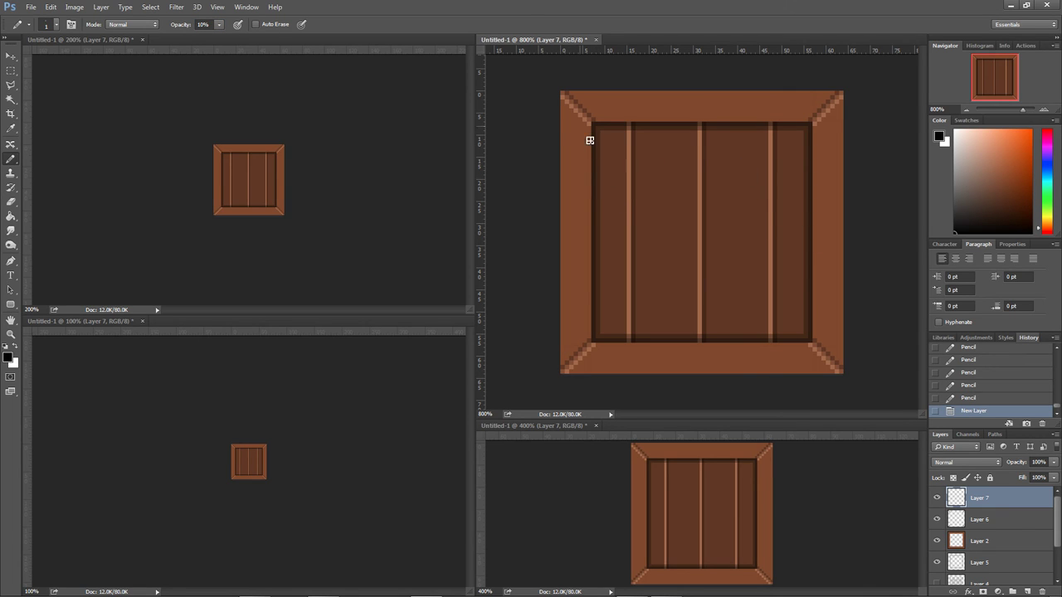
# Draw faint black grain over the frame on Layer 7, vertical on the side boards and horizontal on the top and bottom boards.
pyautogui.moveTo(581, 124); pyautogui.dragTo(569, 339)
pyautogui.moveTo(572, 211); pyautogui.dragTo(575, 299)
pyautogui.moveTo(589, 243); pyautogui.dragTo(584, 319)
pyautogui.moveTo(570, 120)
pyautogui.mouseDown()
pyautogui.moveTo(588, 165)
pyautogui.moveTo(575, 329)
pyautogui.moveTo(743, 350)
pyautogui.mouseUp()
pyautogui.moveTo(618, 365)
pyautogui.mouseDown()
pyautogui.moveTo(825, 380)
pyautogui.moveTo(700, 366)
pyautogui.moveTo(810, 368)
pyautogui.mouseUp()
pyautogui.moveTo(525, 353)
pyautogui.mouseDown()
pyautogui.moveTo(680, 335)
pyautogui.moveTo(793, 361)
pyautogui.moveTo(871, 361)
pyautogui.moveTo(722, 355)
pyautogui.moveTo(820, 375)
pyautogui.mouseUp()
pyautogui.moveTo(820, 155)
pyautogui.mouseDown()
pyautogui.moveTo(824, 347)
pyautogui.moveTo(840, 304)
pyautogui.moveTo(822, 300)
pyautogui.moveTo(846, 291)
pyautogui.mouseUp()
pyautogui.moveTo(851, 166)
pyautogui.mouseDown()
pyautogui.moveTo(827, 213)
pyautogui.moveTo(818, 329)
pyautogui.mouseUp()
pyautogui.moveTo(801, 116)
pyautogui.mouseDown()
pyautogui.moveTo(734, 102)
pyautogui.moveTo(812, 130)
pyautogui.moveTo(628, 101)
pyautogui.moveTo(566, 104)
pyautogui.moveTo(765, 102)
pyautogui.moveTo(828, 121)
pyautogui.moveTo(623, 126)
pyautogui.moveTo(796, 130)
pyautogui.moveTo(637, 85)
pyautogui.moveTo(844, 108)
pyautogui.mouseUp()
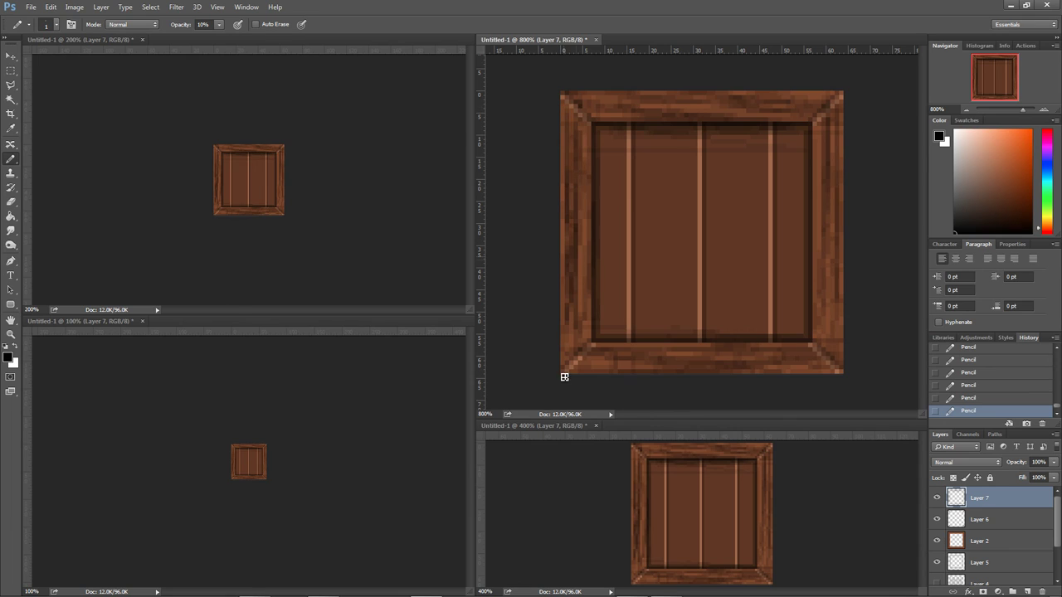
pyautogui.moveTo(655, 362)
pyautogui.mouseDown()
pyautogui.moveTo(785, 355)
pyautogui.moveTo(813, 370)
pyautogui.mouseUp()
pyautogui.moveTo(830, 164); pyautogui.dragTo(834, 235)
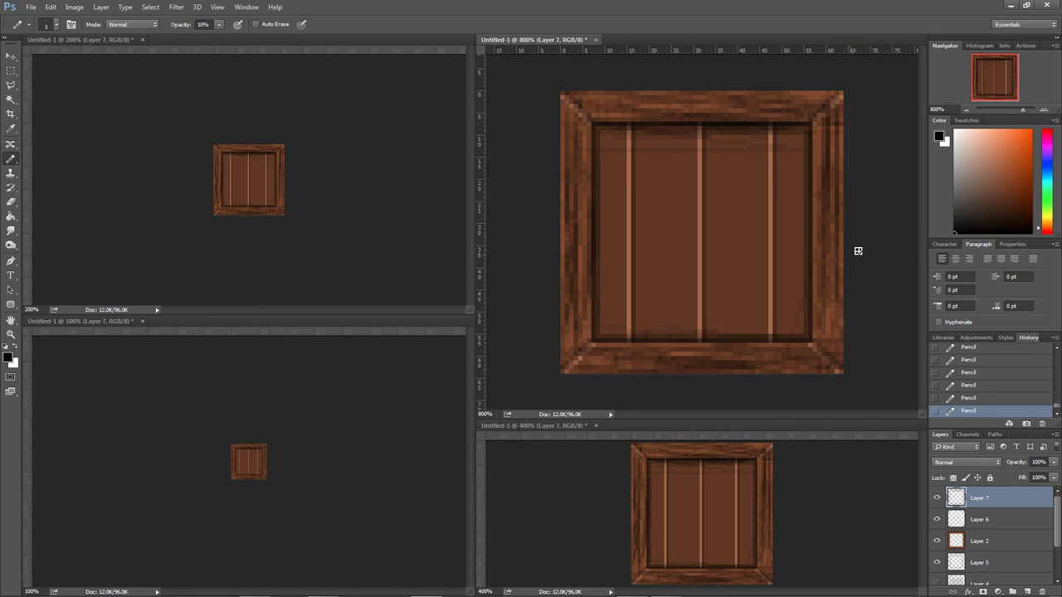
# Soften the dark grain on the frame boards of Layer 7 with the Eraser at 10% opacity.
pyautogui.click(11, 201)
pyautogui.click(476, 2)
pyautogui.click(174, 25)
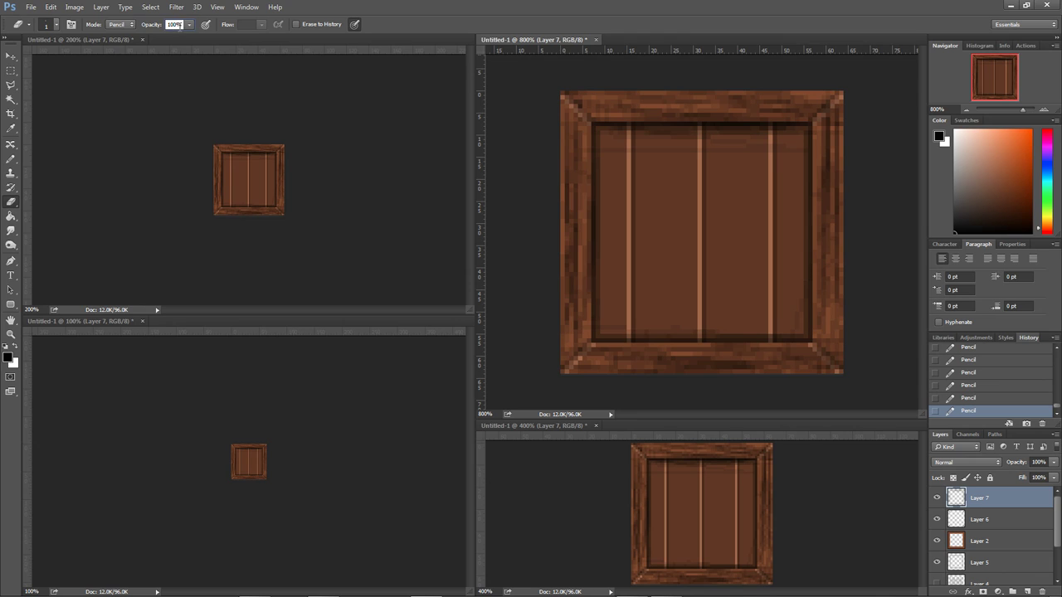
pyautogui.write('10')
pyautogui.press('Return')
pyautogui.click(834, 151)
pyautogui.click(834, 173)
pyautogui.click(840, 193)
pyautogui.click(842, 214)
pyautogui.click(837, 164)
pyautogui.click(840, 134)
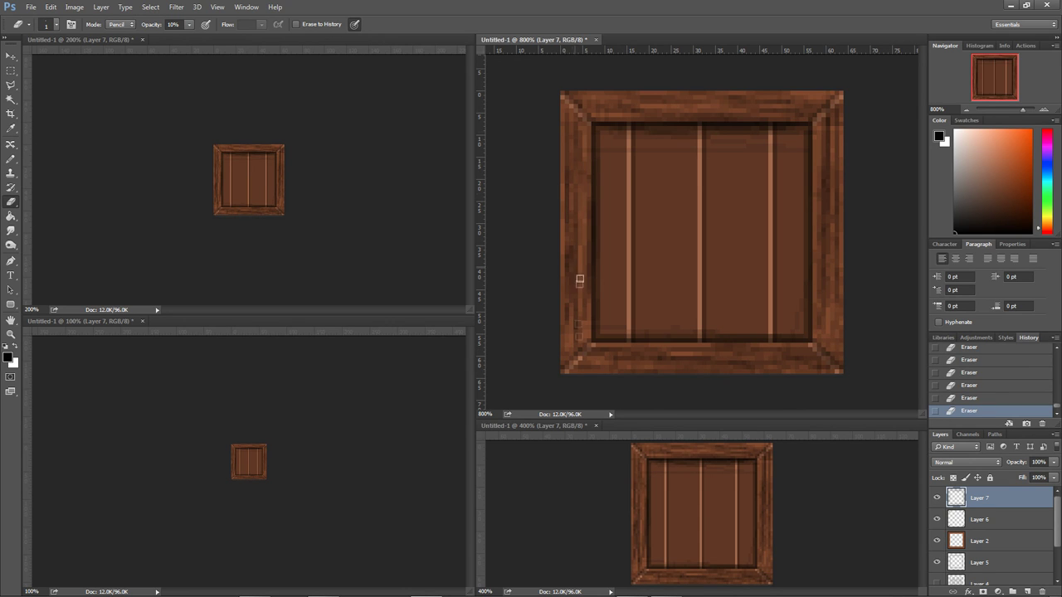
# Clear the Layer 7 grain inside the frame's inner rectangle with a rectangular selection, deselect, and show Layer 4 again.
pyautogui.click(11, 70)
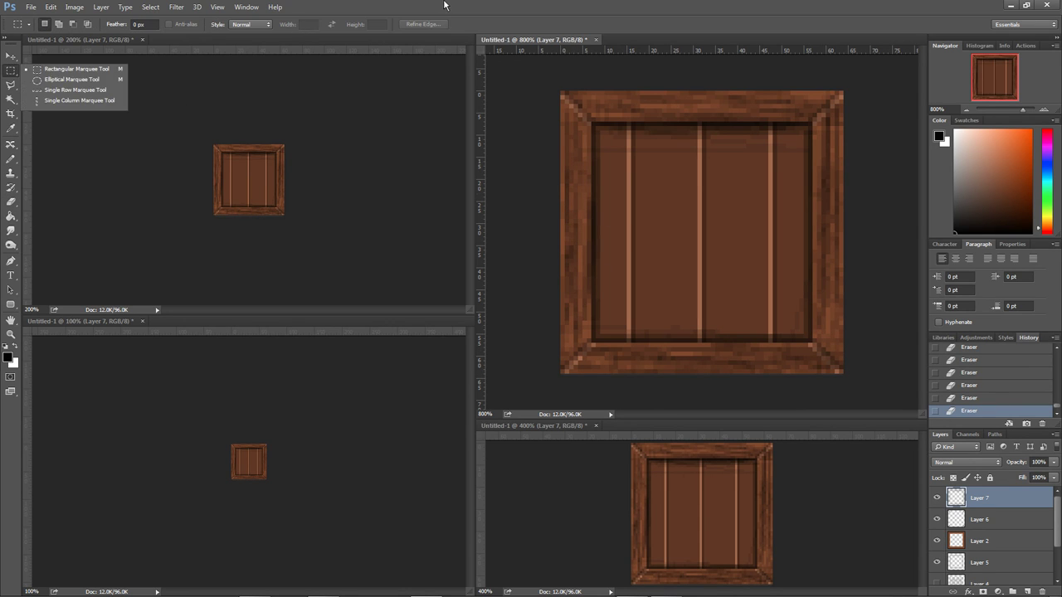
pyautogui.click(447, 5)
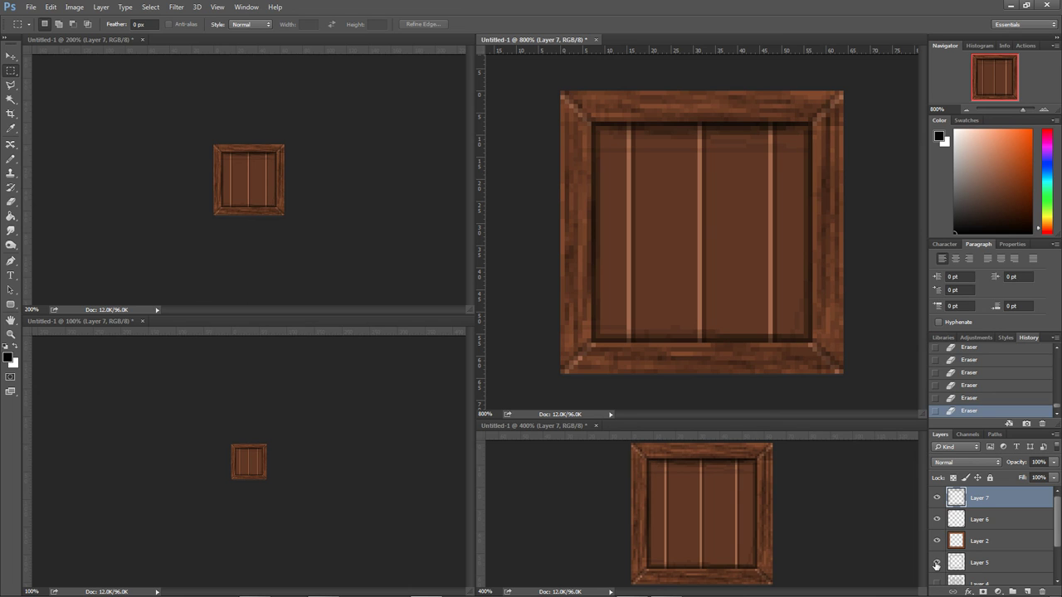
pyautogui.moveTo(592, 122); pyautogui.dragTo(812, 342)
pyautogui.press('Delete')
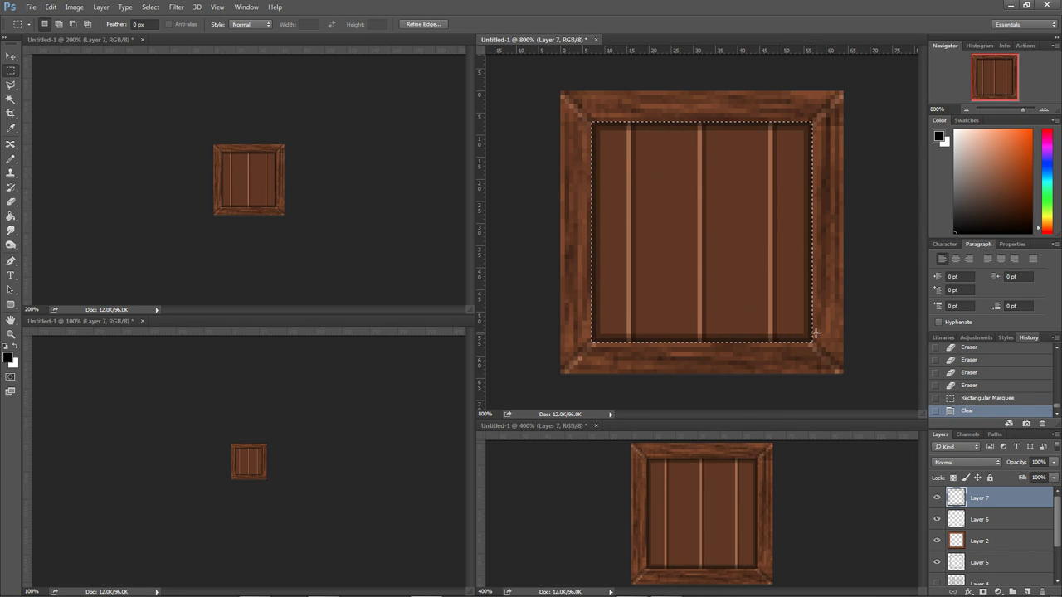
pyautogui.hotkey('ctrl', 'd')
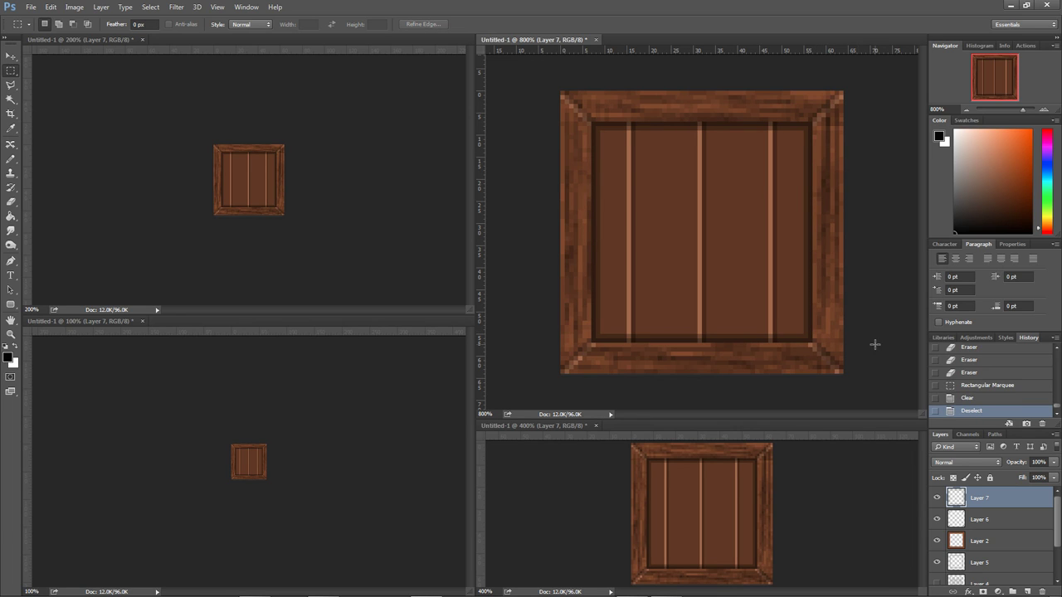
pyautogui.scroll(-2, 946, 547)
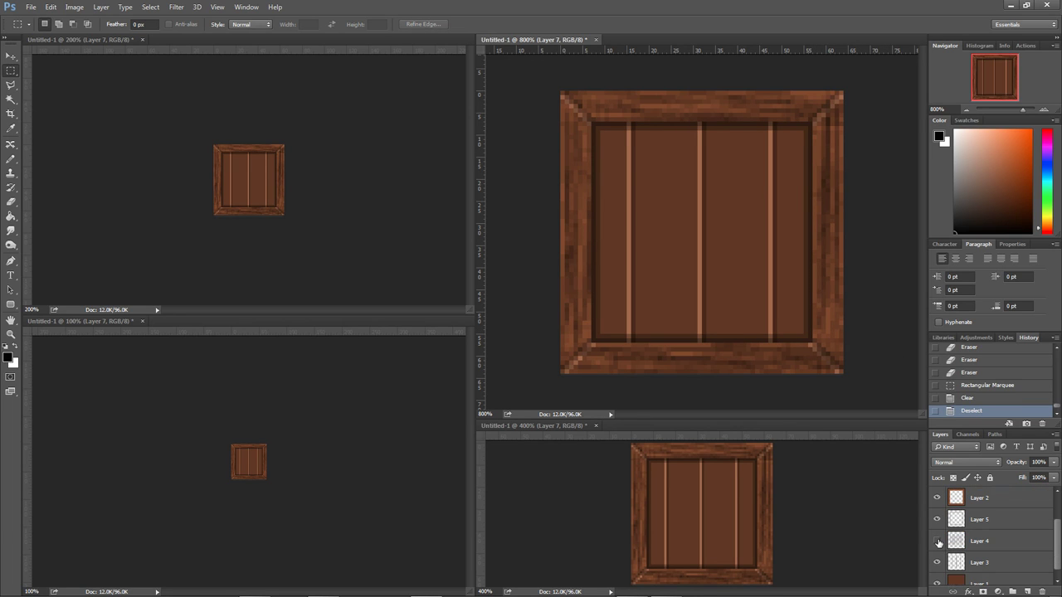
pyautogui.click(937, 541)
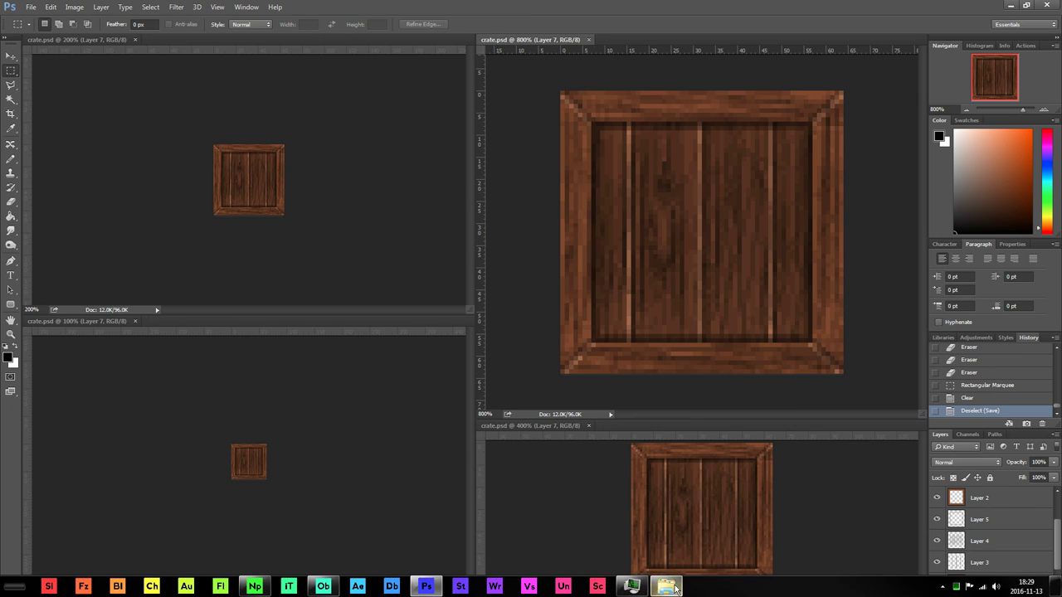
# Open level_1_crate_tall.png from the file browser into Photoshop as a separate document and view it at 400%.
pyautogui.click(667, 589)
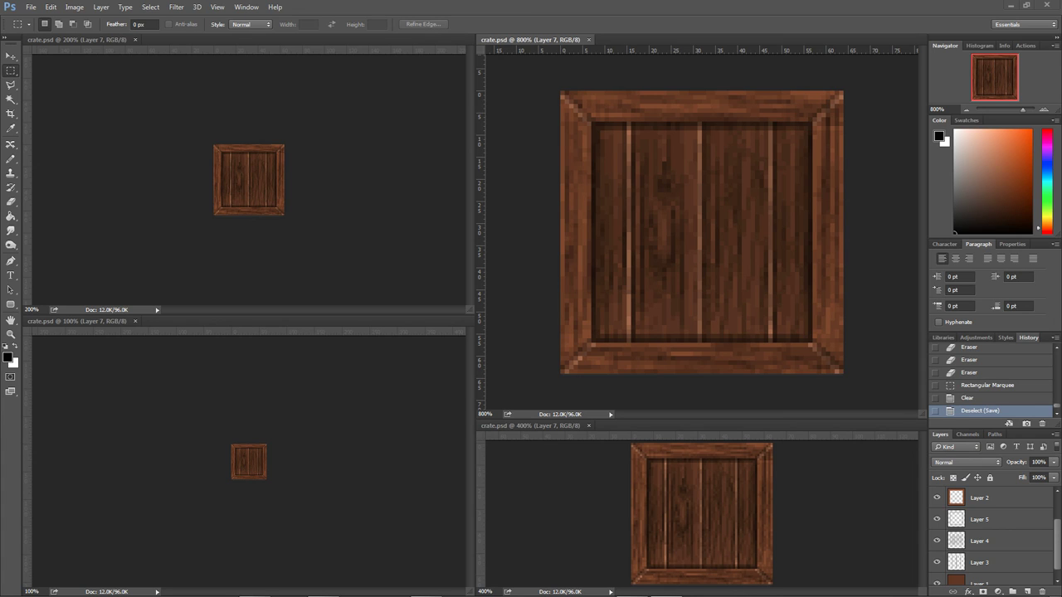
pyautogui.moveTo(698, 68); pyautogui.dragTo(539, 17)
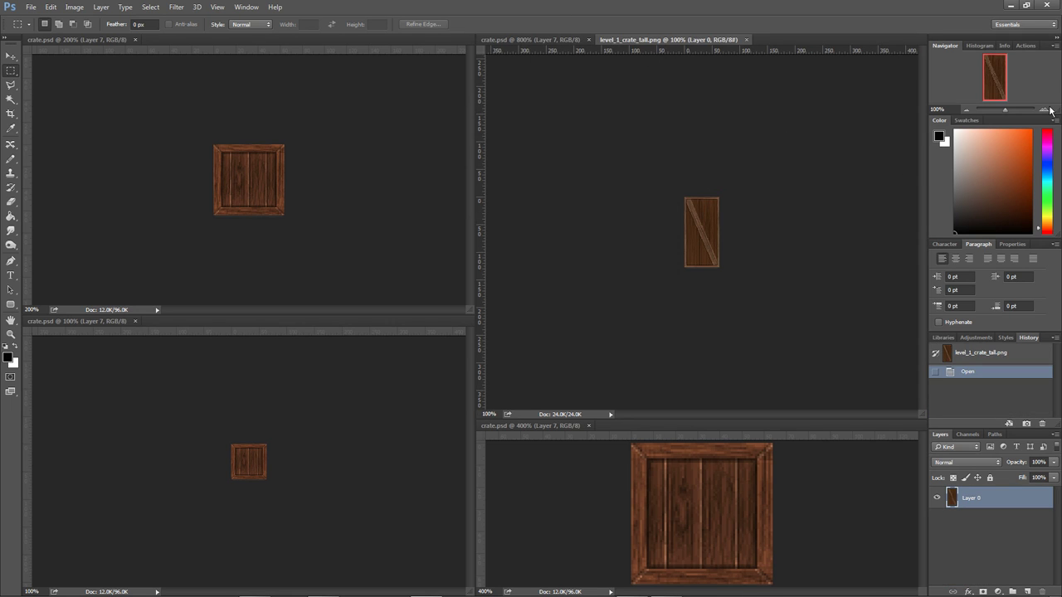
pyautogui.click(1045, 108)
pyautogui.click(1044, 109)
pyautogui.click(1045, 109)
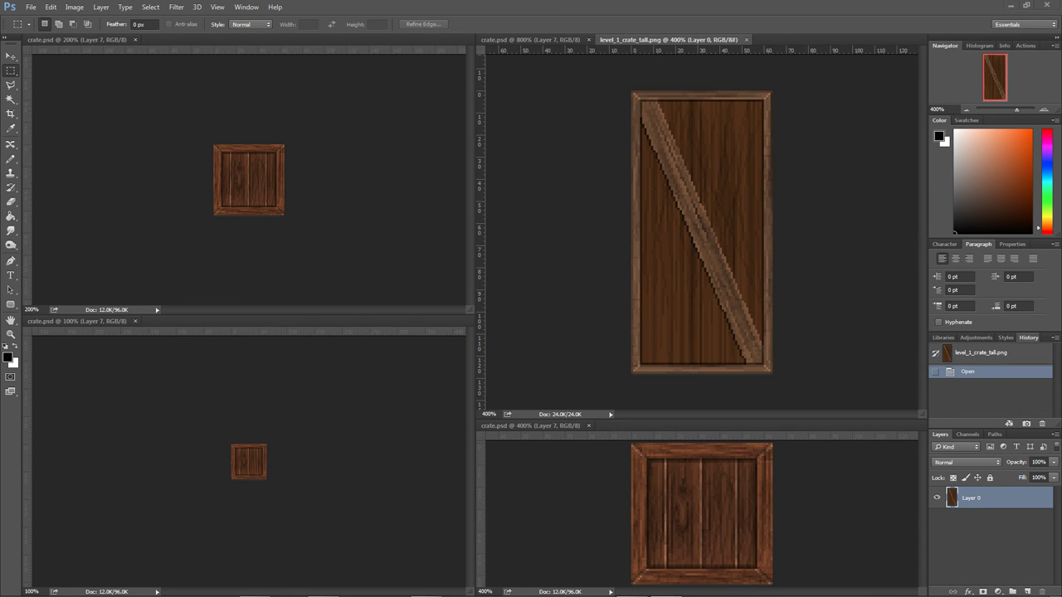
# Open level_1_platform_1.png, dock it with the 200% crate.psd view and enlarge it to 500%.
pyautogui.moveTo(570, 46); pyautogui.dragTo(486, 20)
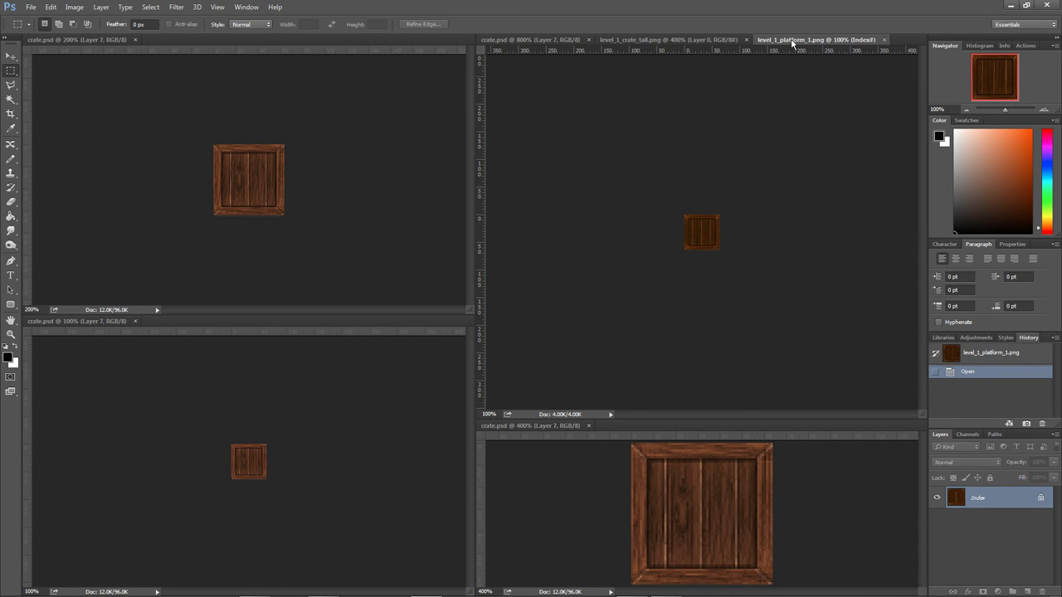
pyautogui.moveTo(791, 38); pyautogui.dragTo(257, 41)
pyautogui.click(1044, 111)
pyautogui.click(1045, 110)
pyautogui.click(1044, 110)
pyautogui.click(1045, 111)
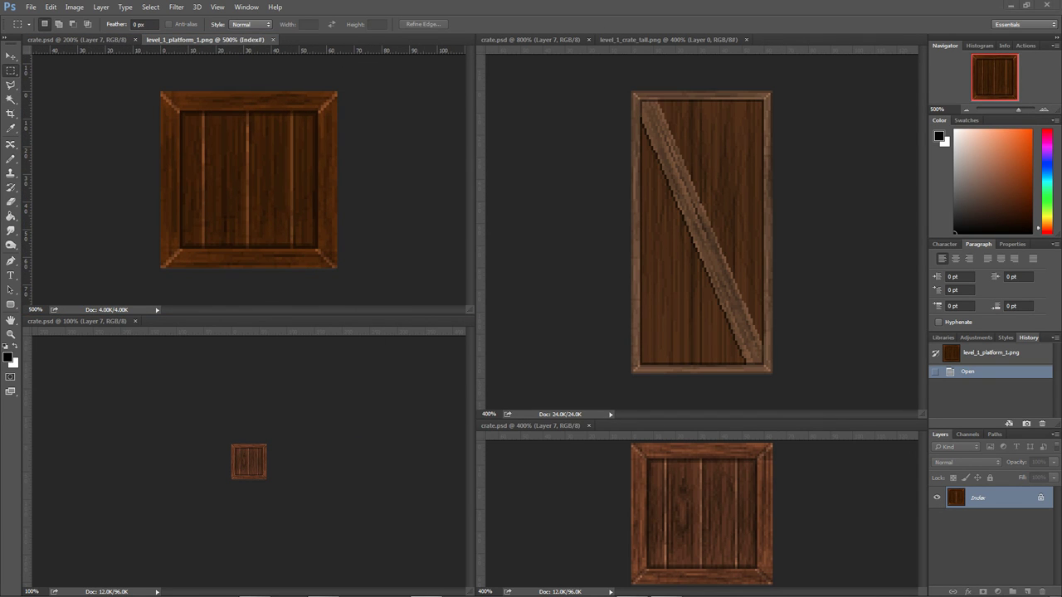
# Open level_1_platform_2.png, dock it with the 100% crate.psd view and enlarge it to 600%.
pyautogui.moveTo(204, 339); pyautogui.dragTo(200, 319)
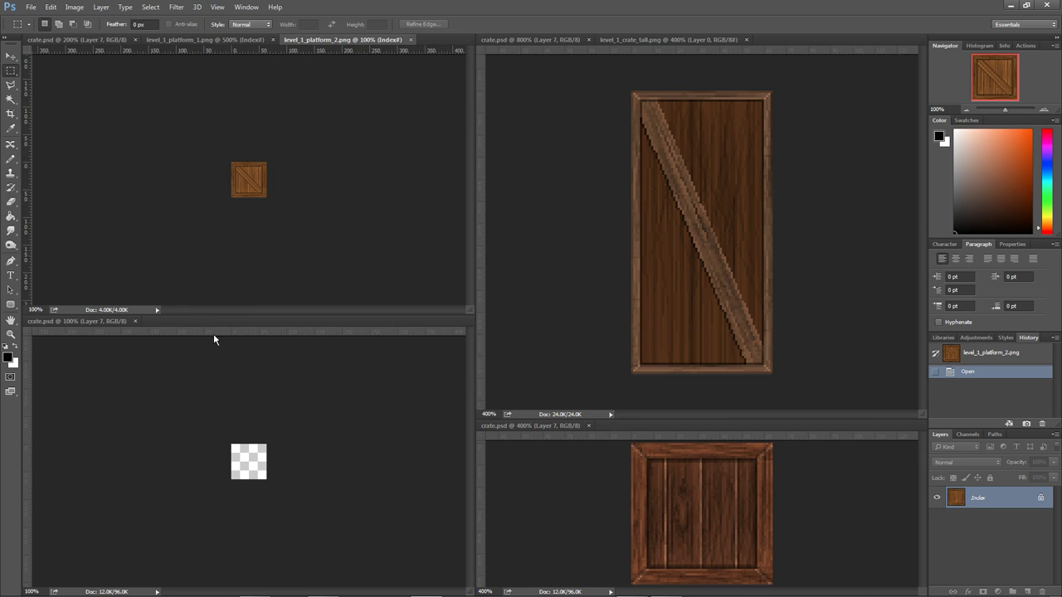
pyautogui.moveTo(343, 39); pyautogui.dragTo(185, 327)
pyautogui.click(1043, 110)
pyautogui.click(1044, 110)
pyautogui.click(1043, 110)
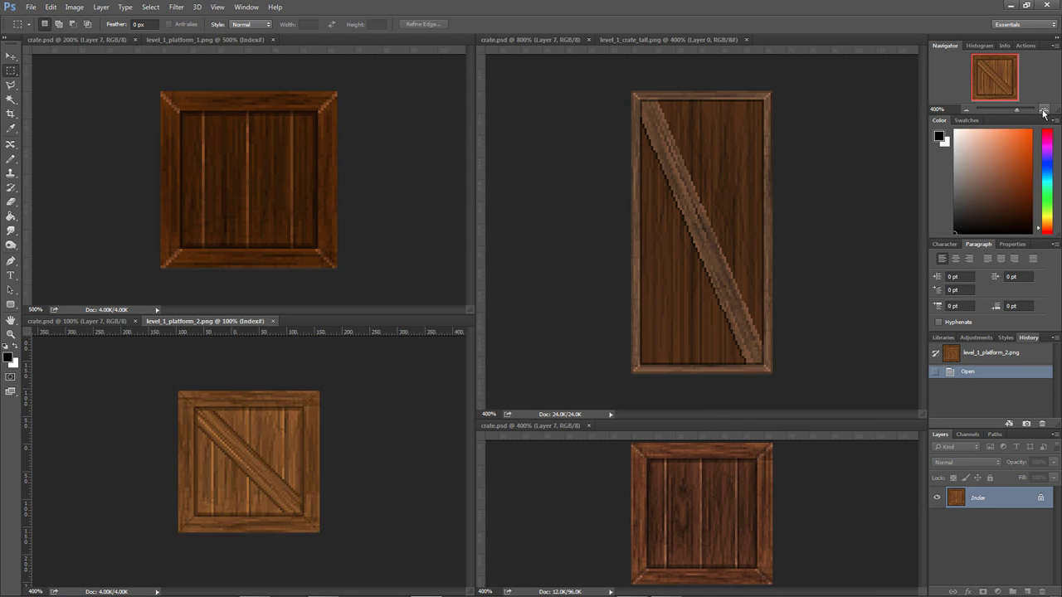
pyautogui.click(1043, 111)
pyautogui.click(1044, 110)
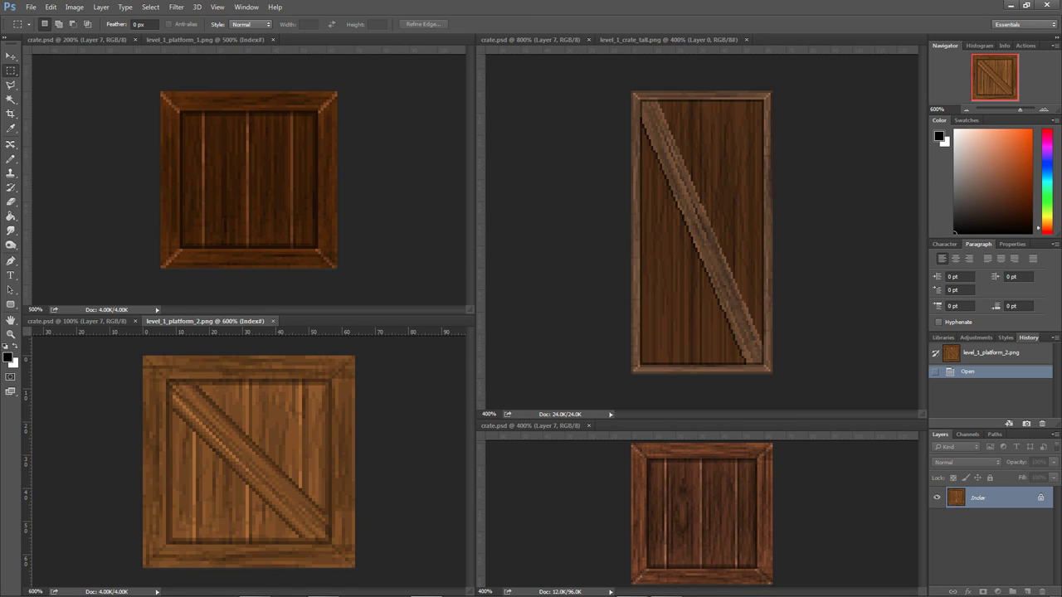